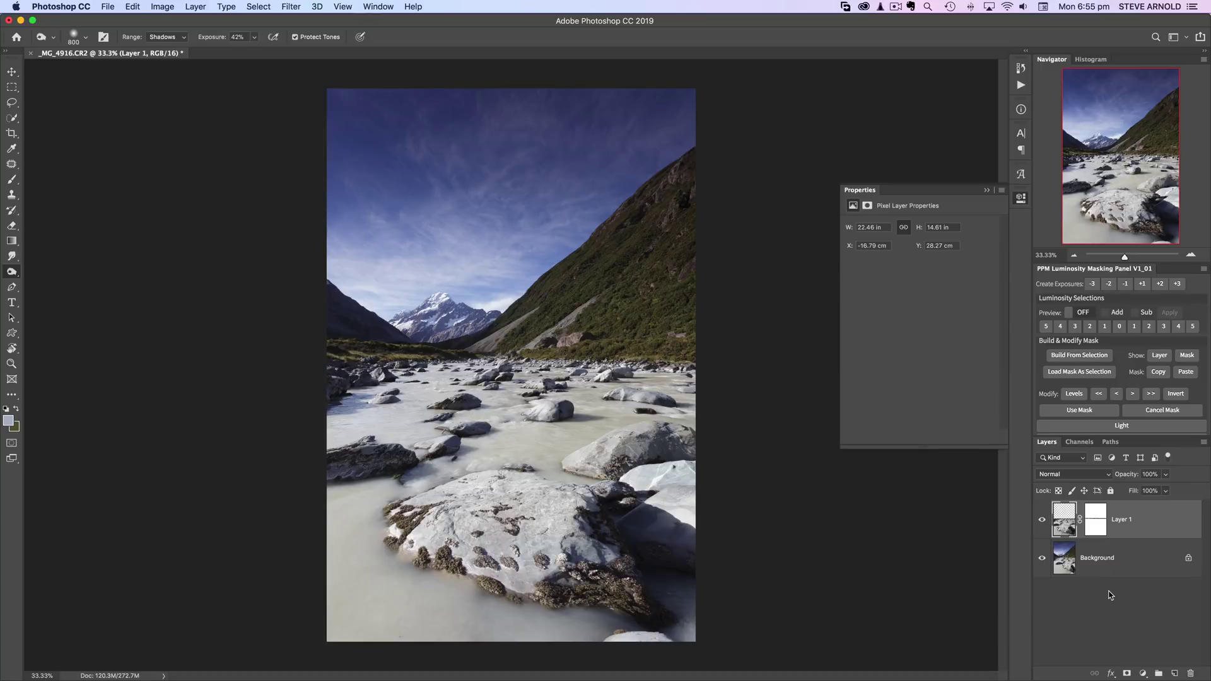
Switch from the Dodge tool to the Move tool.
click(11, 71)
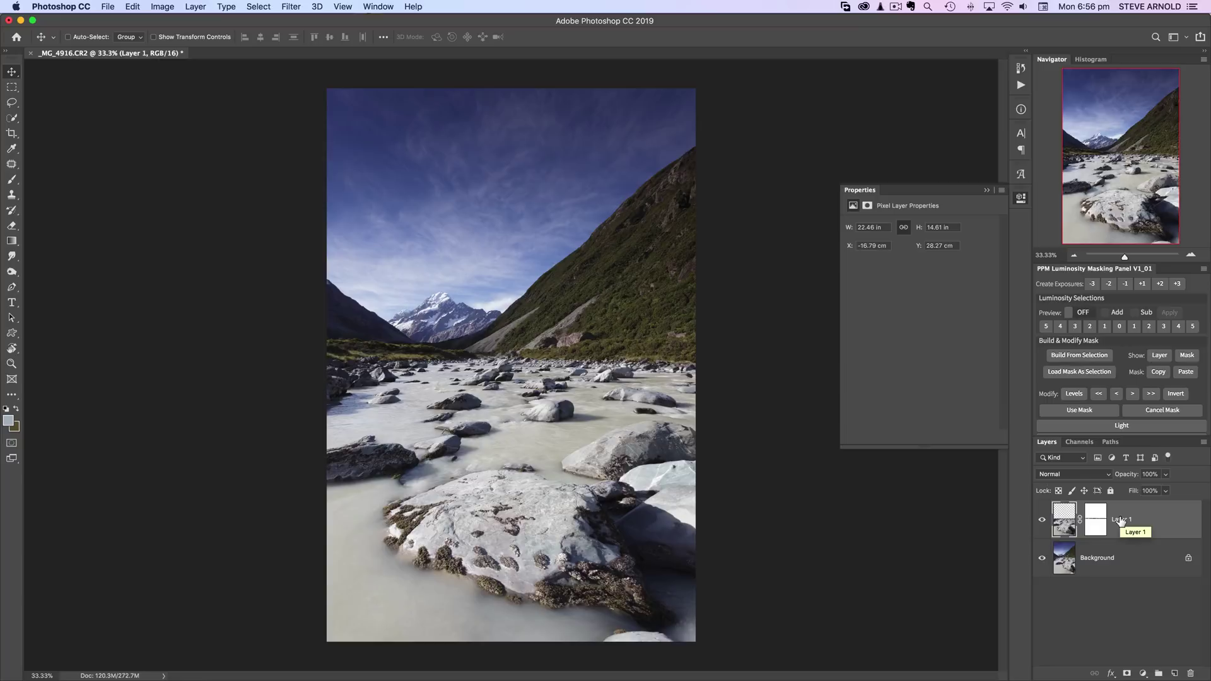
click(1041, 521)
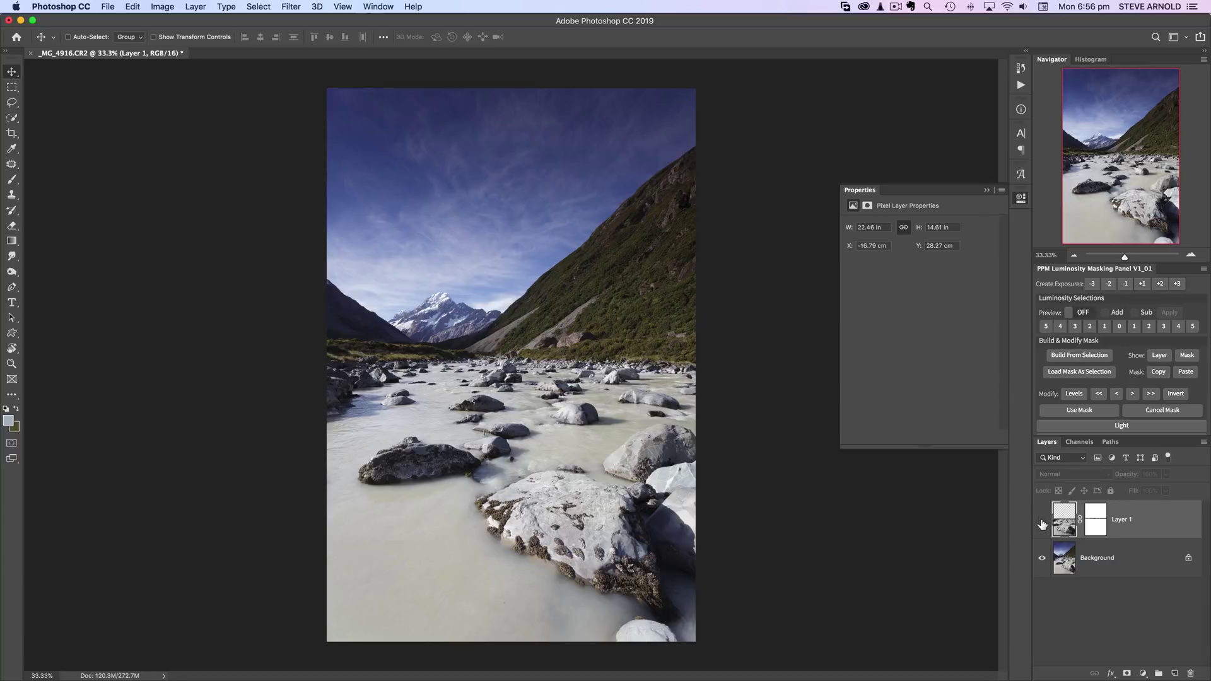
click(1042, 522)
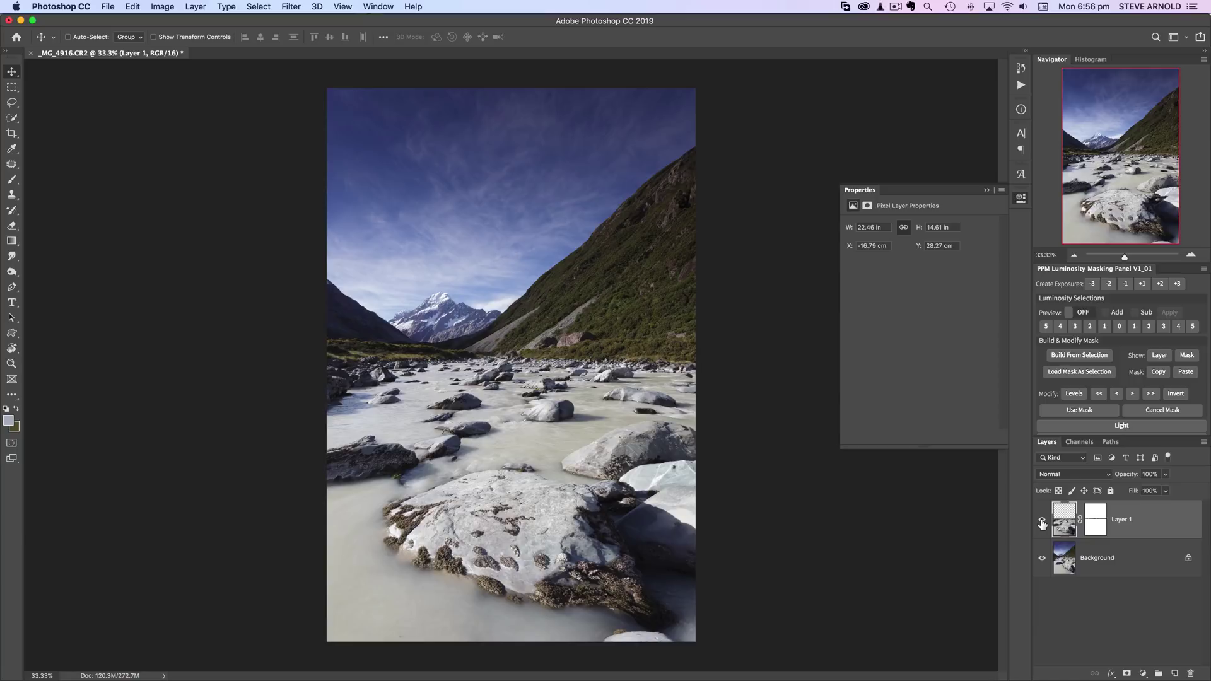
click(1042, 524)
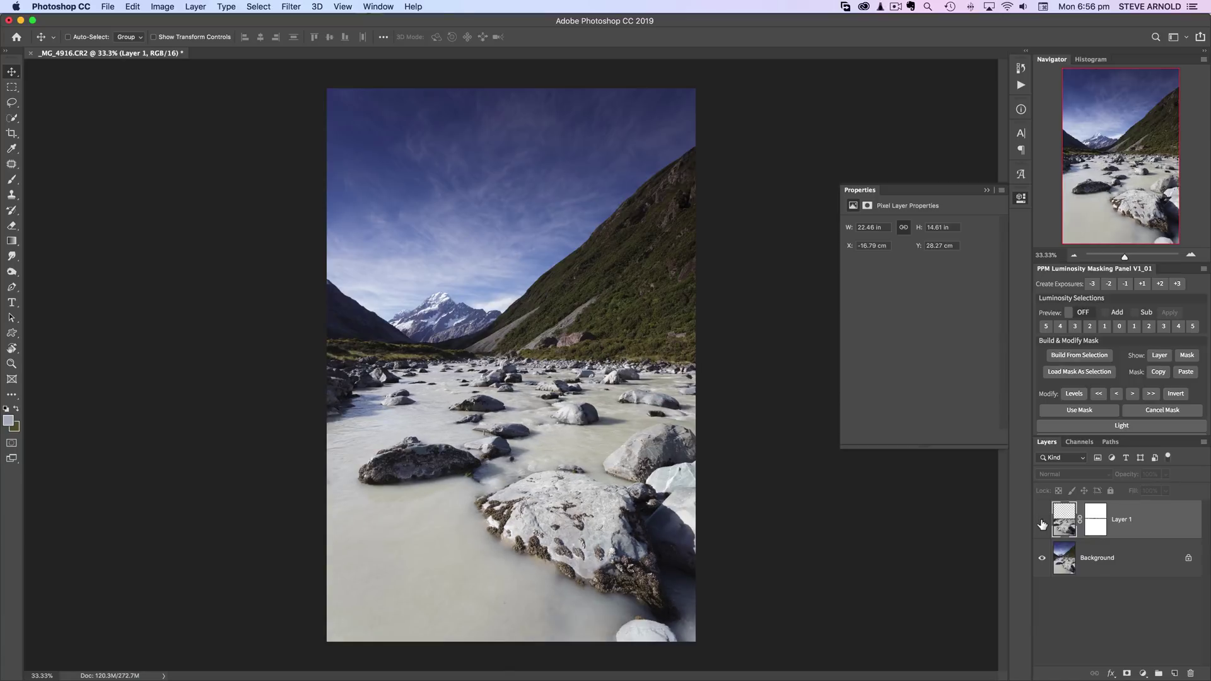
click(1042, 523)
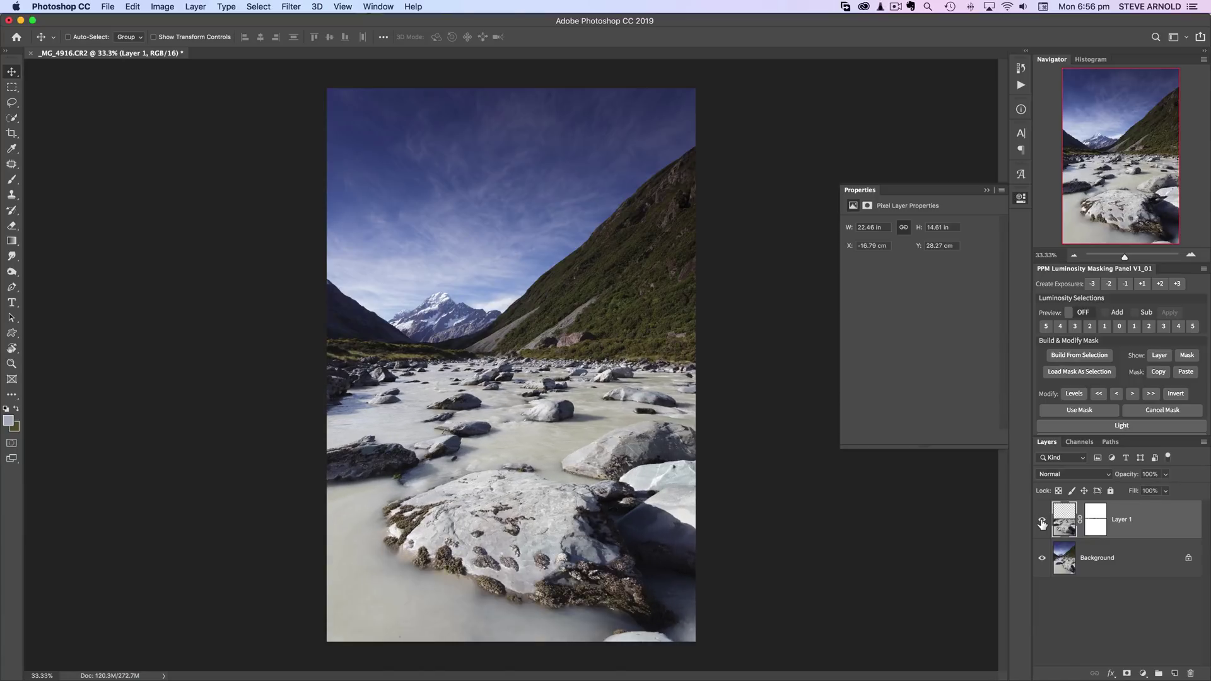
click(1042, 523)
click(1041, 523)
click(1042, 523)
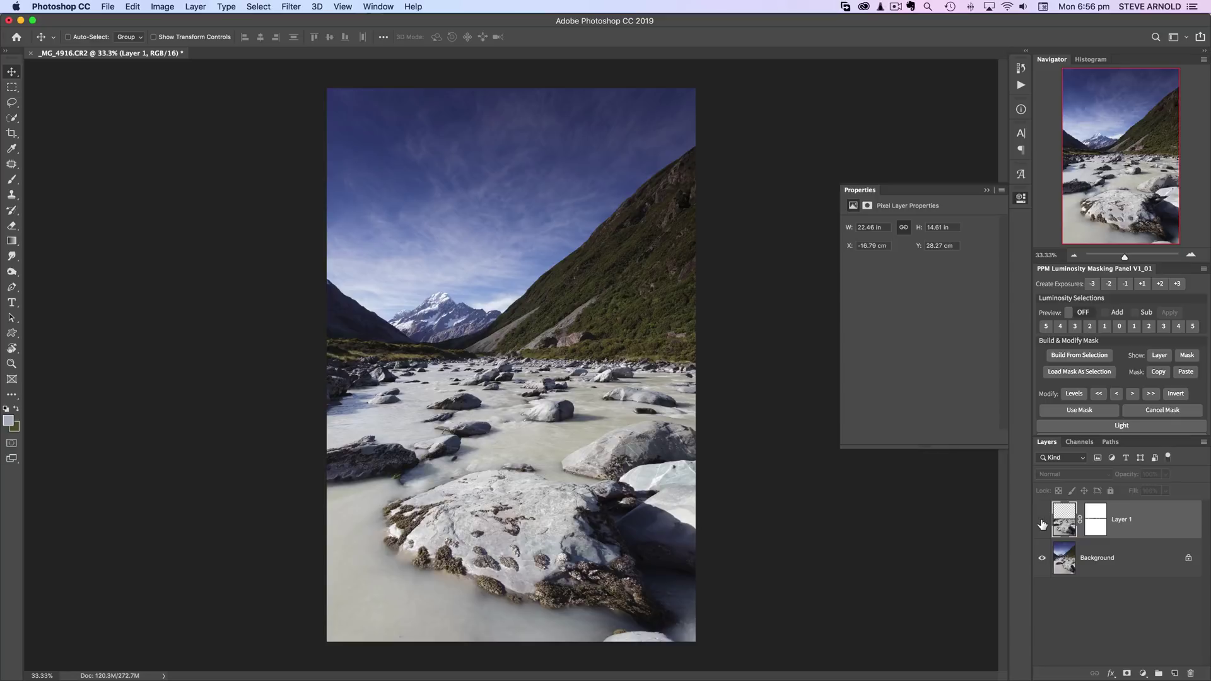
click(1042, 523)
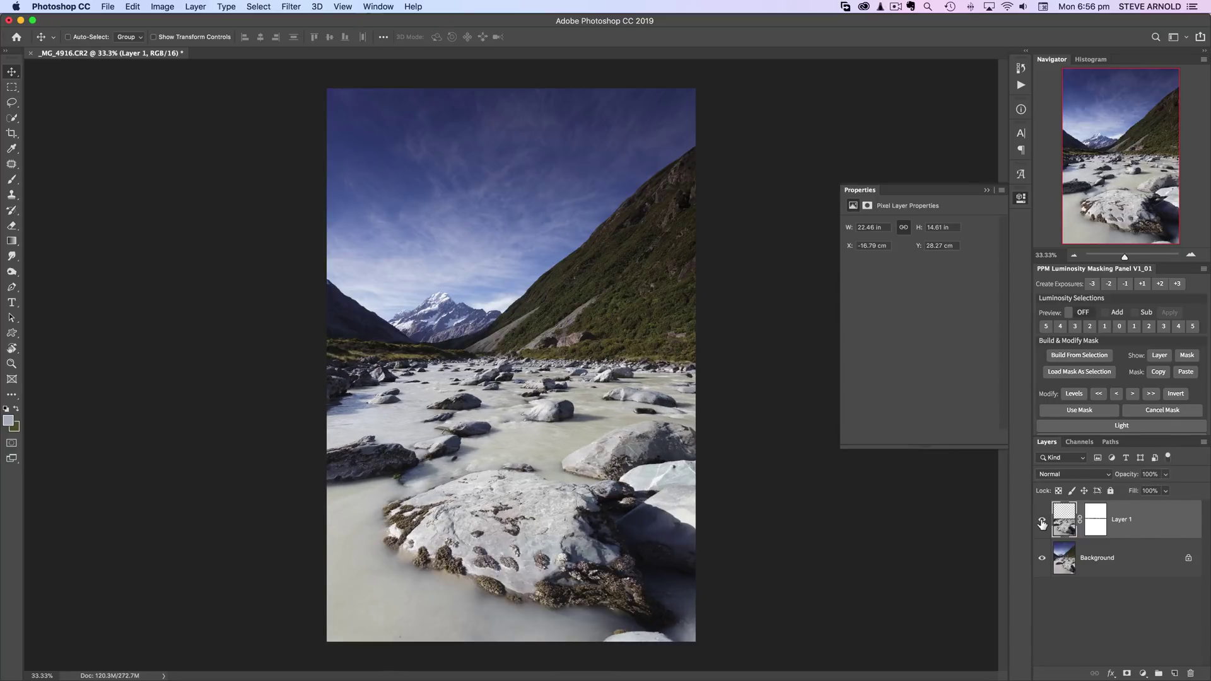
click(1041, 523)
click(1041, 523)
Hide Layer 1 and marquee-select the river foreground below the horizon on the Background layer.
click(1042, 523)
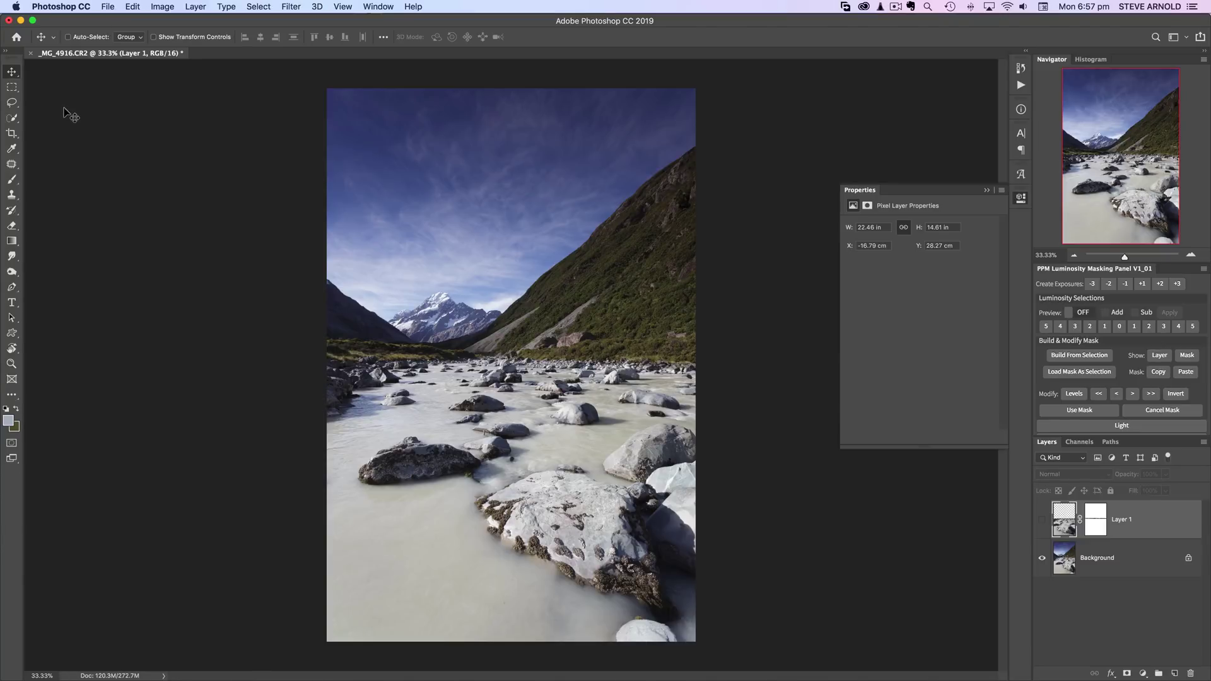
click(1082, 555)
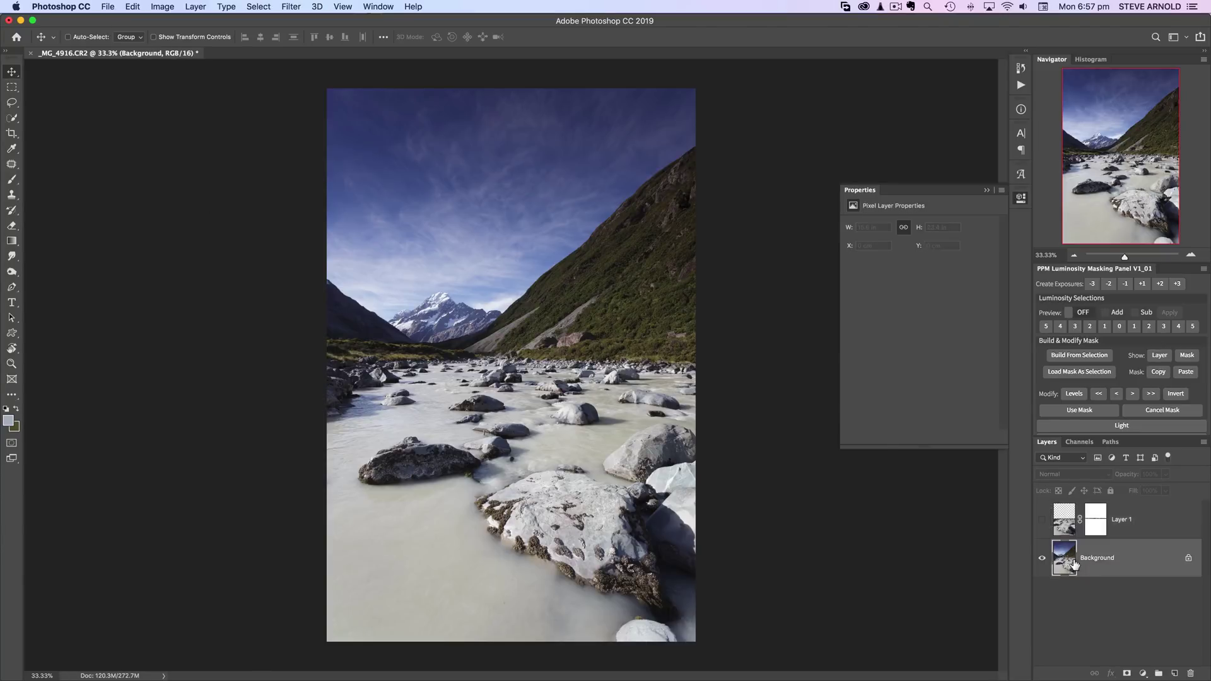
click(12, 90)
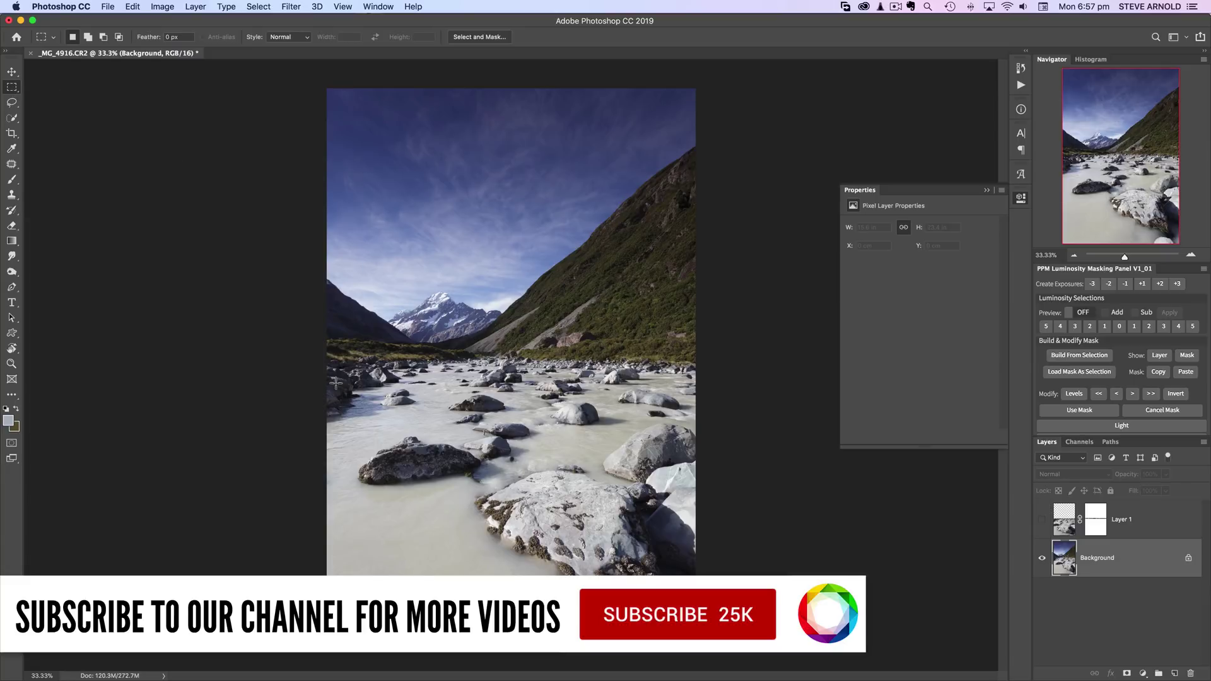
drag(320, 355, 730, 650)
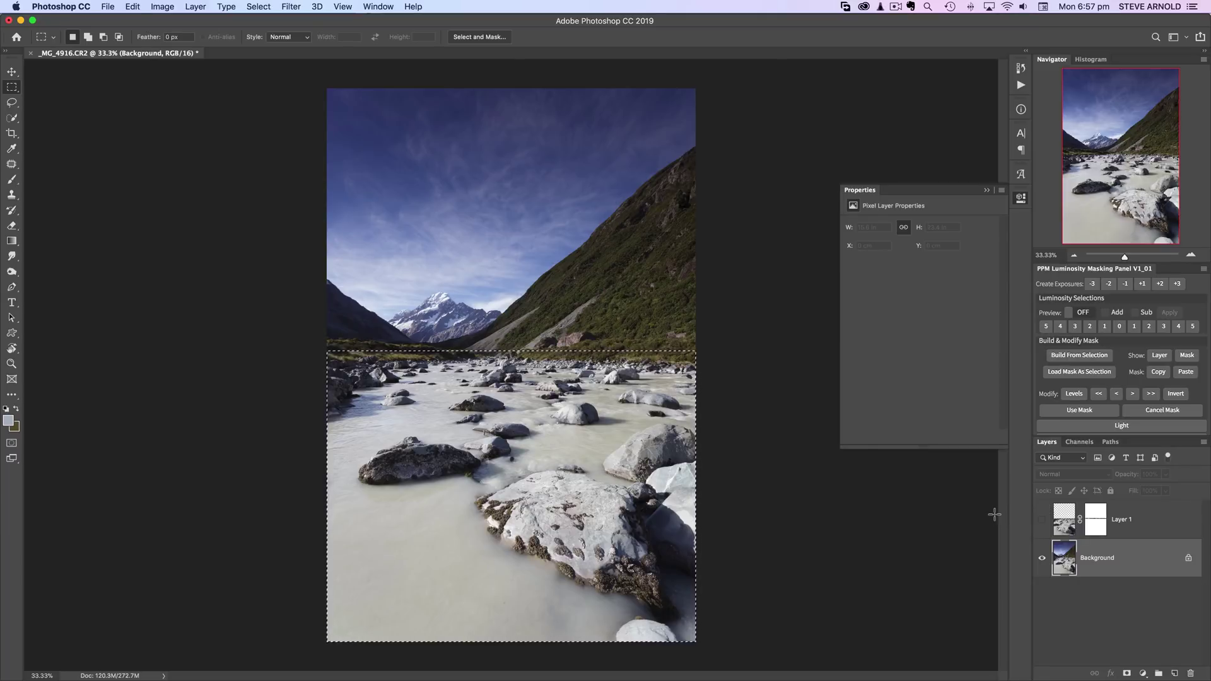
Copy the selected foreground to a new Layer 2 and convert it to a smart object.
key(super+j)
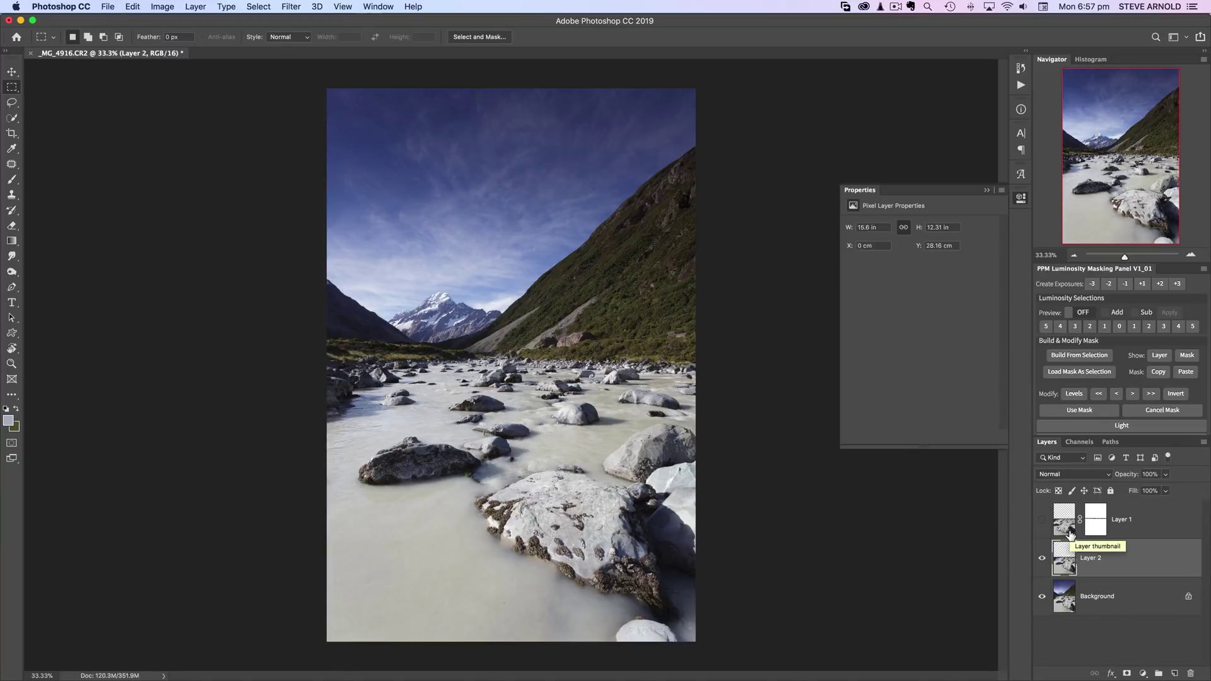
right_click(1133, 567)
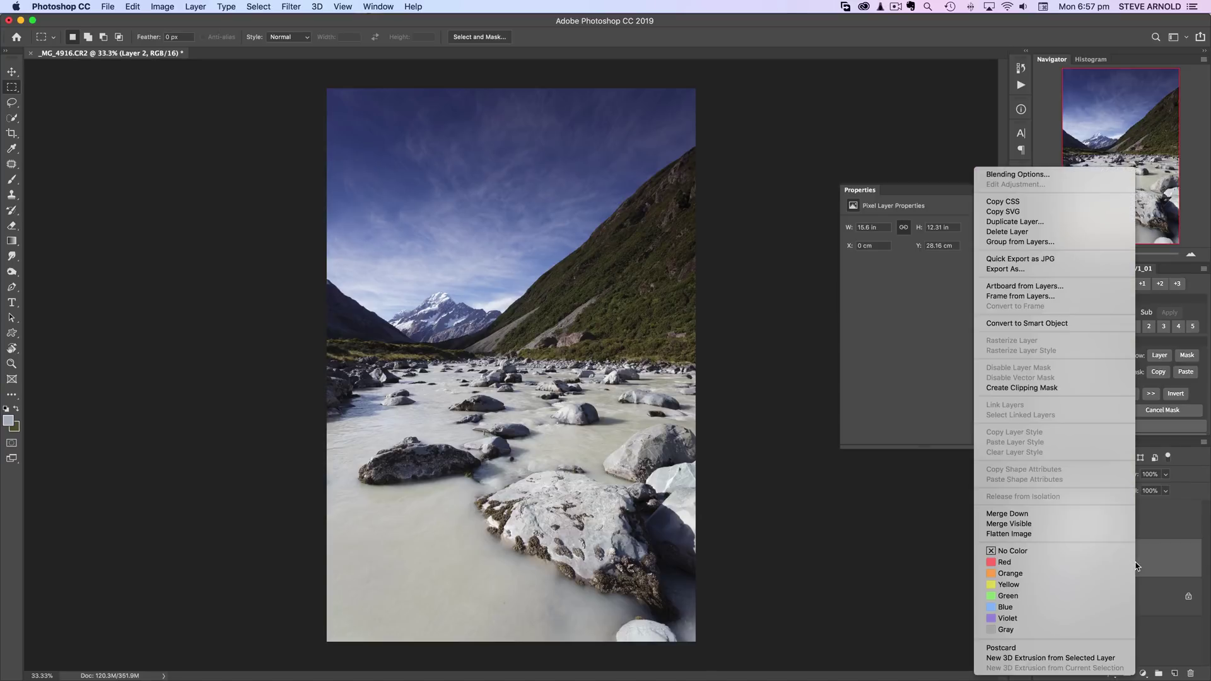
click(1057, 324)
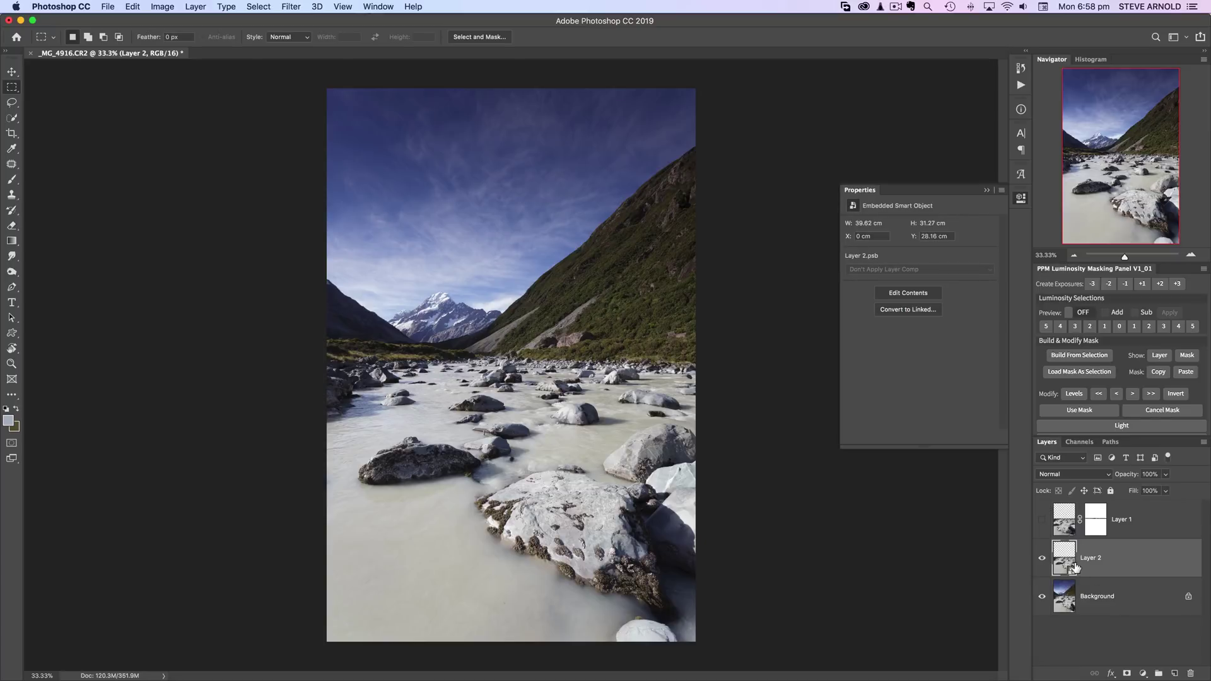
click(136, 7)
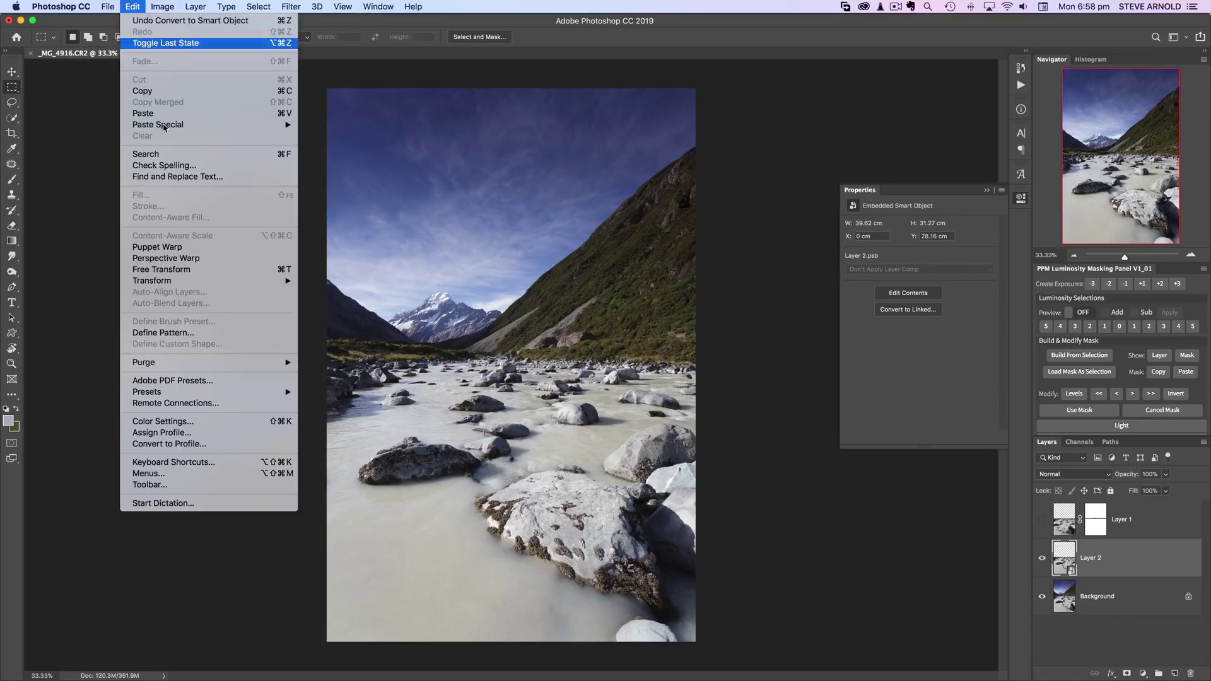
mouse_move(217, 285)
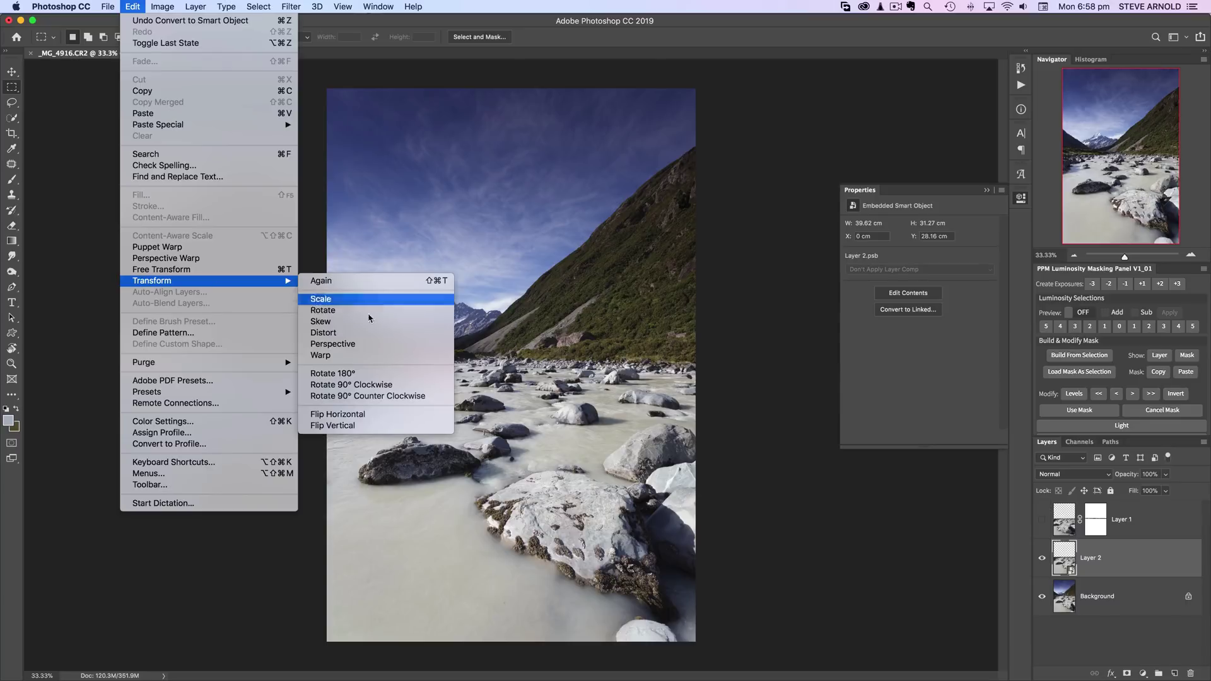
Warp Layer 2: pull the lower-left corner past the canvas and push the big boulder left.
click(332, 358)
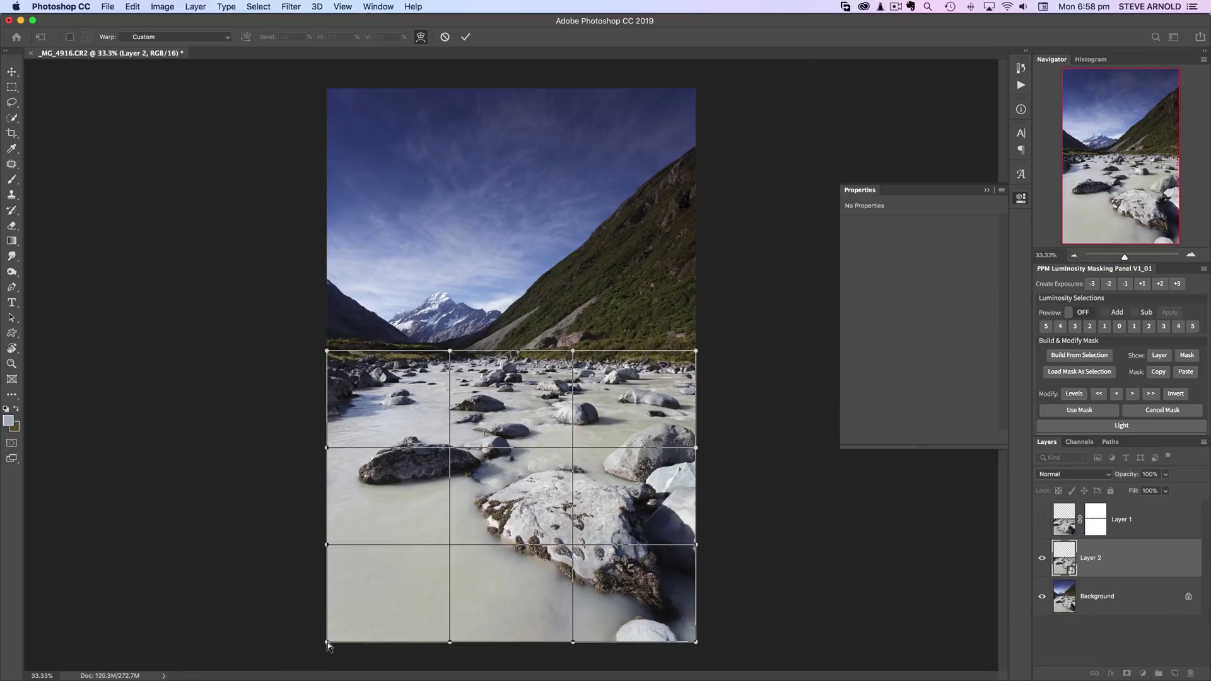
drag(328, 643, 206, 648)
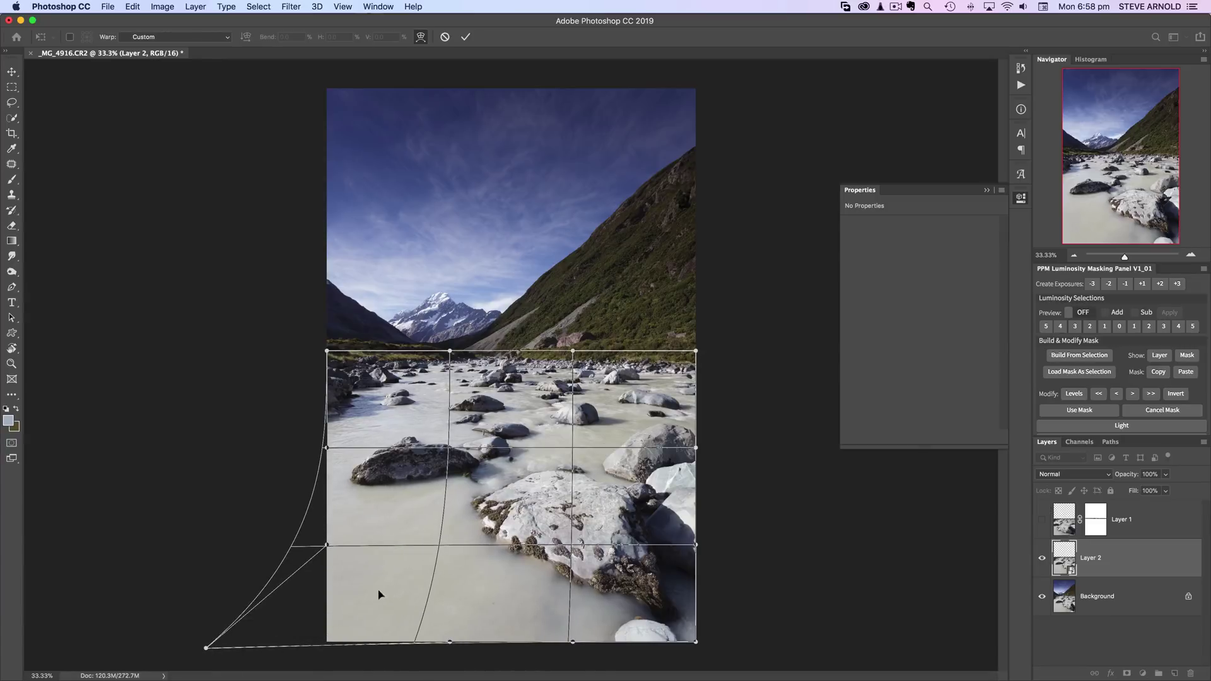
mouse_move(488, 514)
mouse_down()
mouse_move(454, 516)
mouse_move(468, 521)
mouse_up()
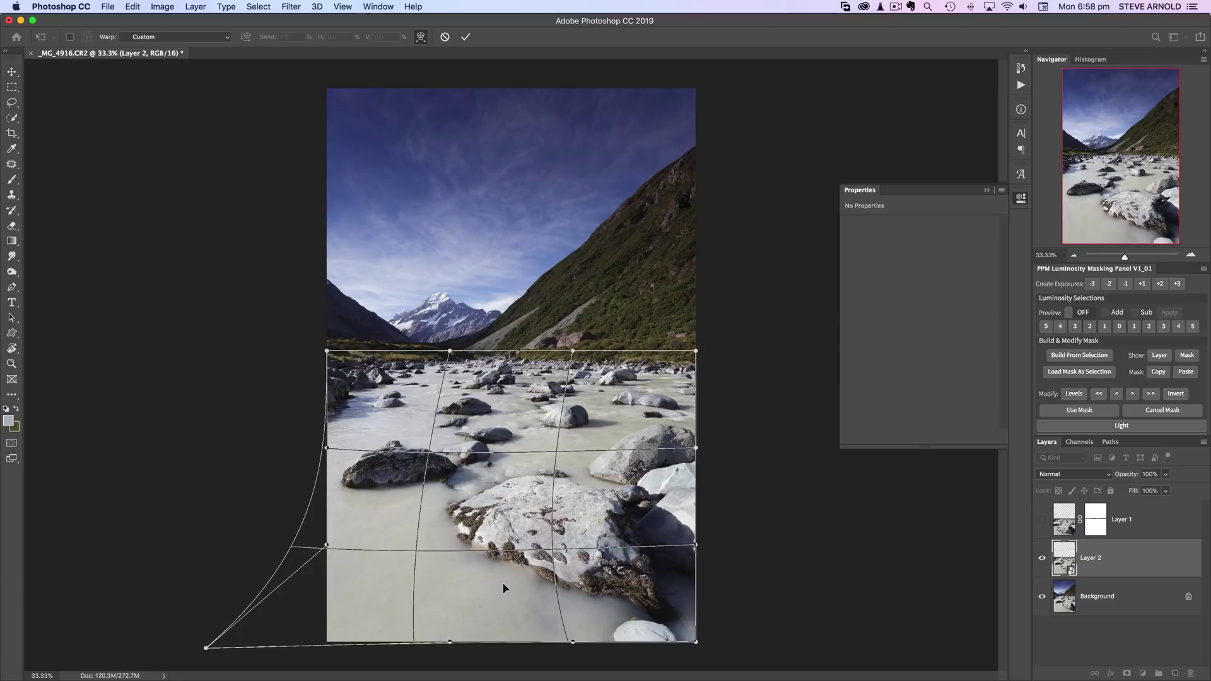
drag(505, 588, 465, 595)
drag(388, 405, 375, 406)
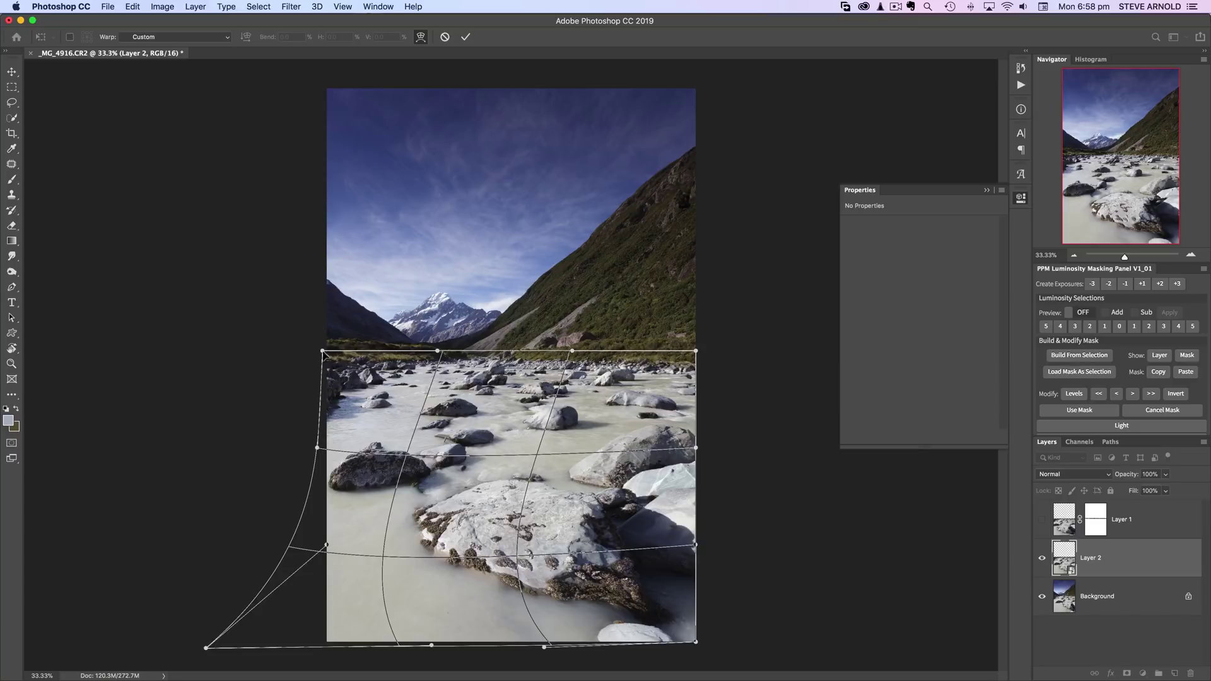
drag(323, 352, 327, 354)
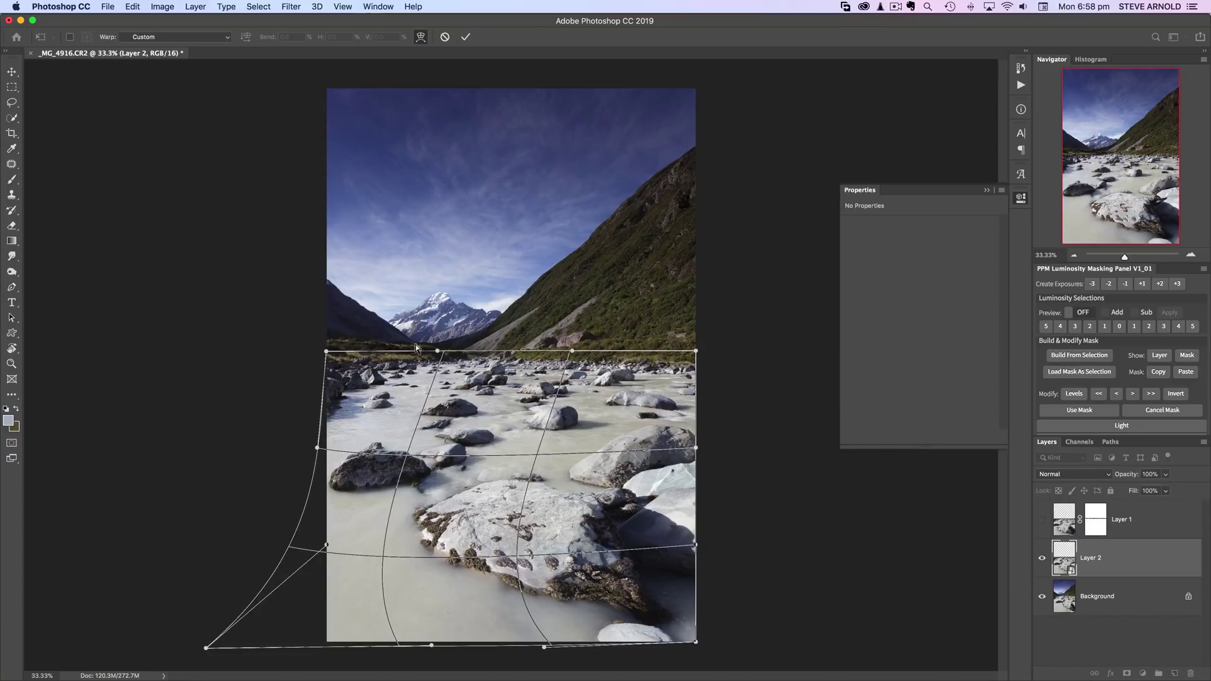
drag(572, 351, 576, 350)
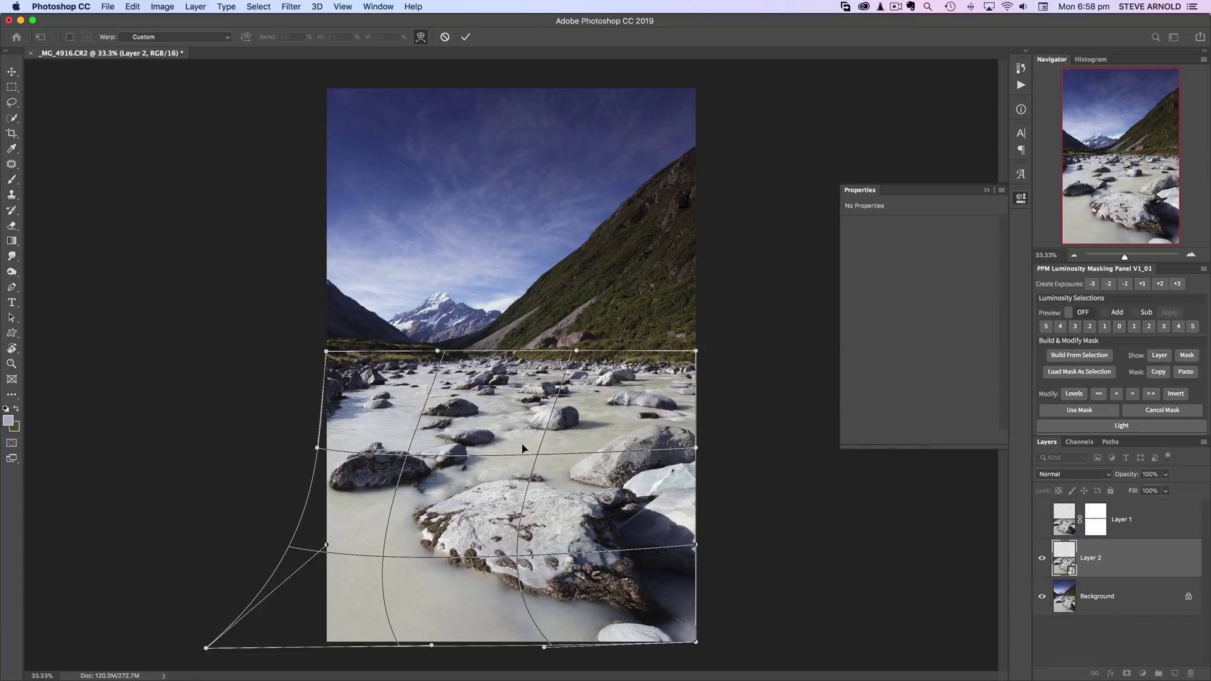
drag(696, 447, 718, 452)
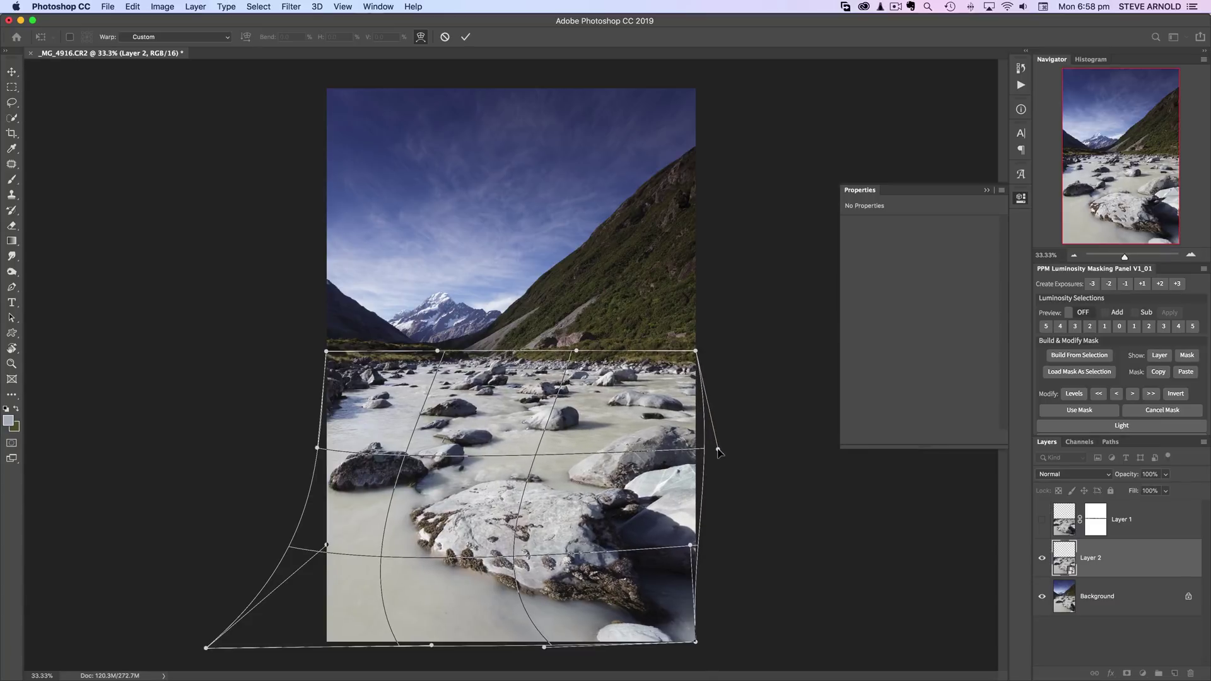
Stretch the right edge outward, ease the rocks further left, and commit the Layer 2 warp.
drag(691, 545, 712, 545)
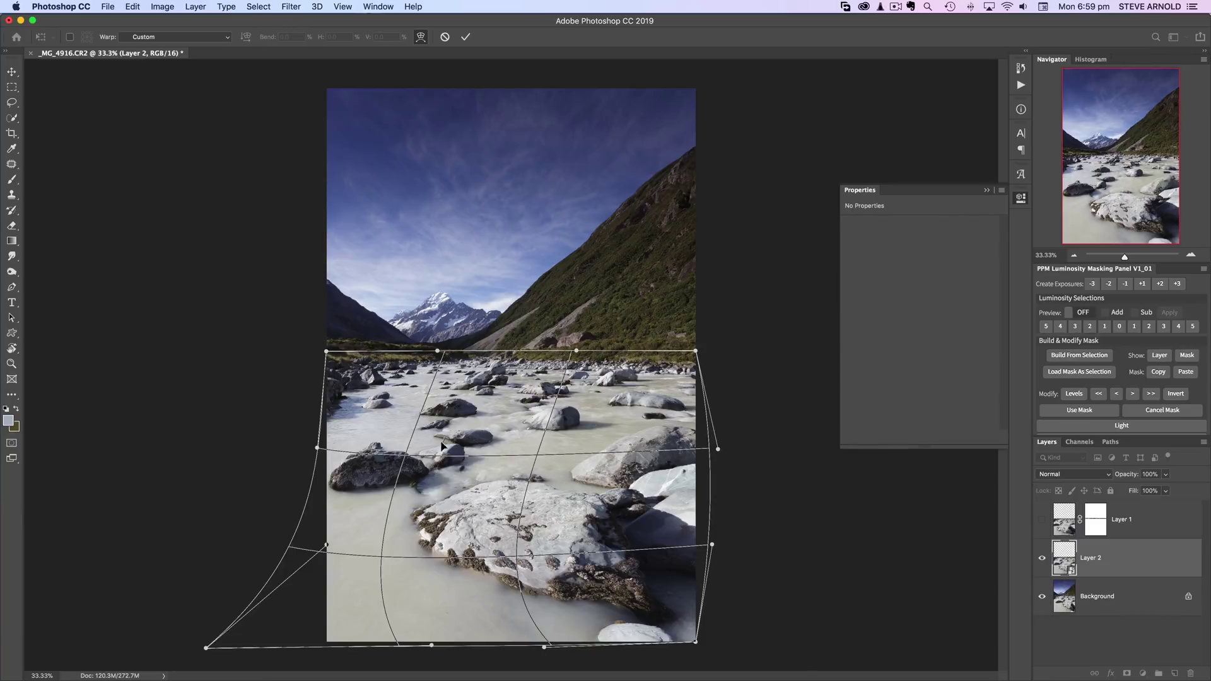
drag(460, 502, 449, 504)
drag(639, 521, 648, 523)
drag(468, 522, 460, 523)
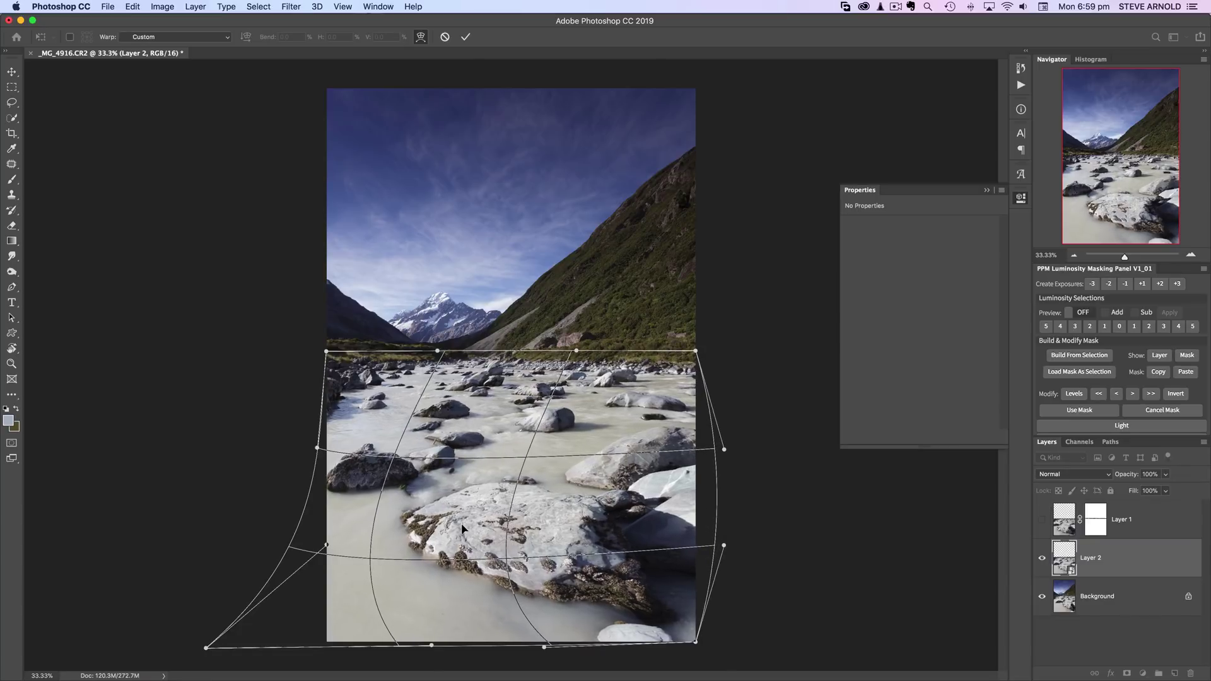
drag(423, 602, 427, 599)
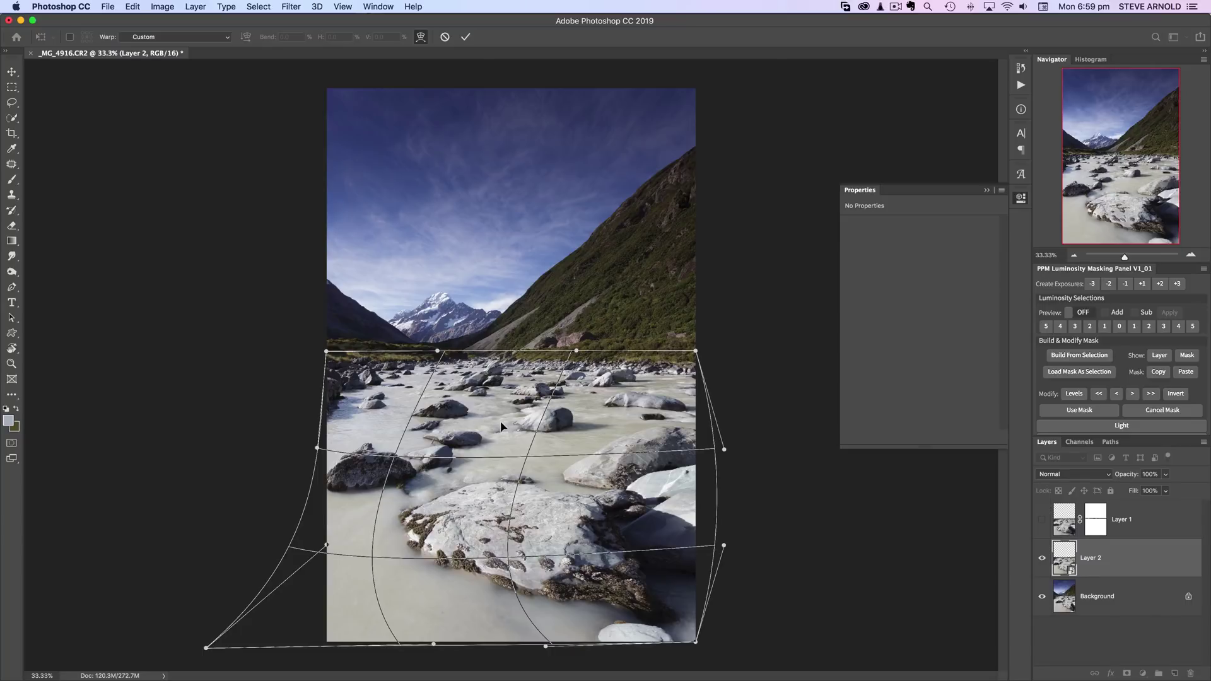
drag(579, 349, 580, 350)
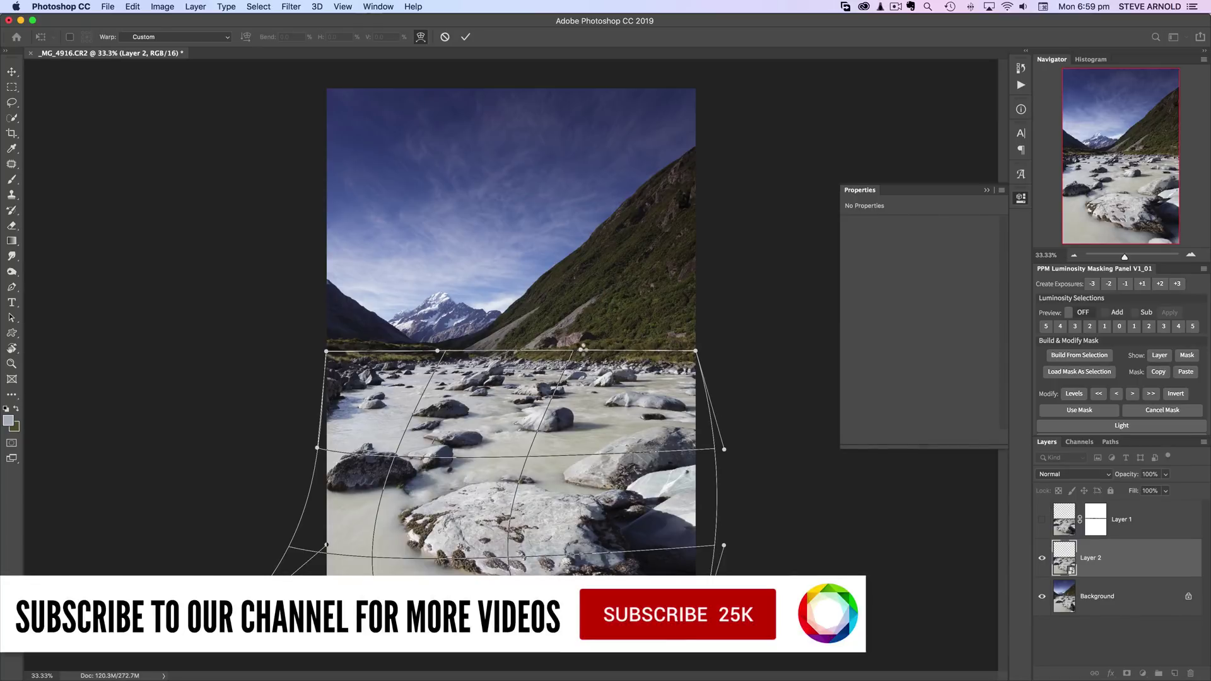
key(Return)
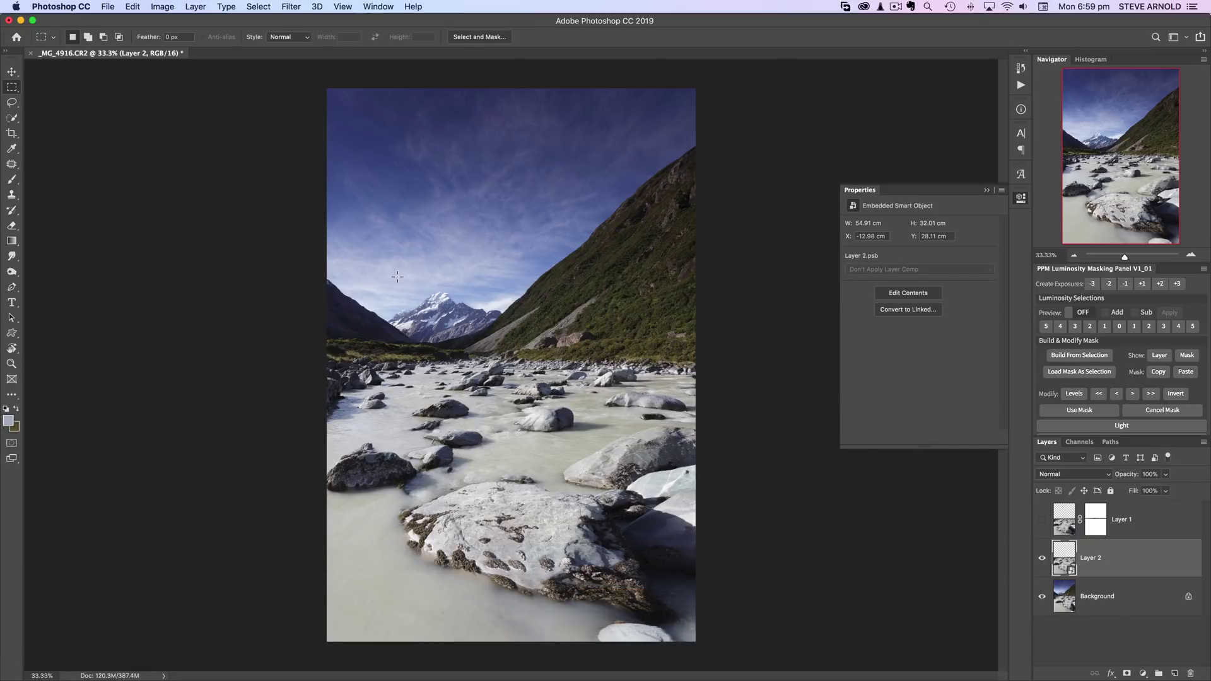
Re-enter Warp on Layer 2, nudge the left and top-middle handles slightly, and commit.
click(135, 8)
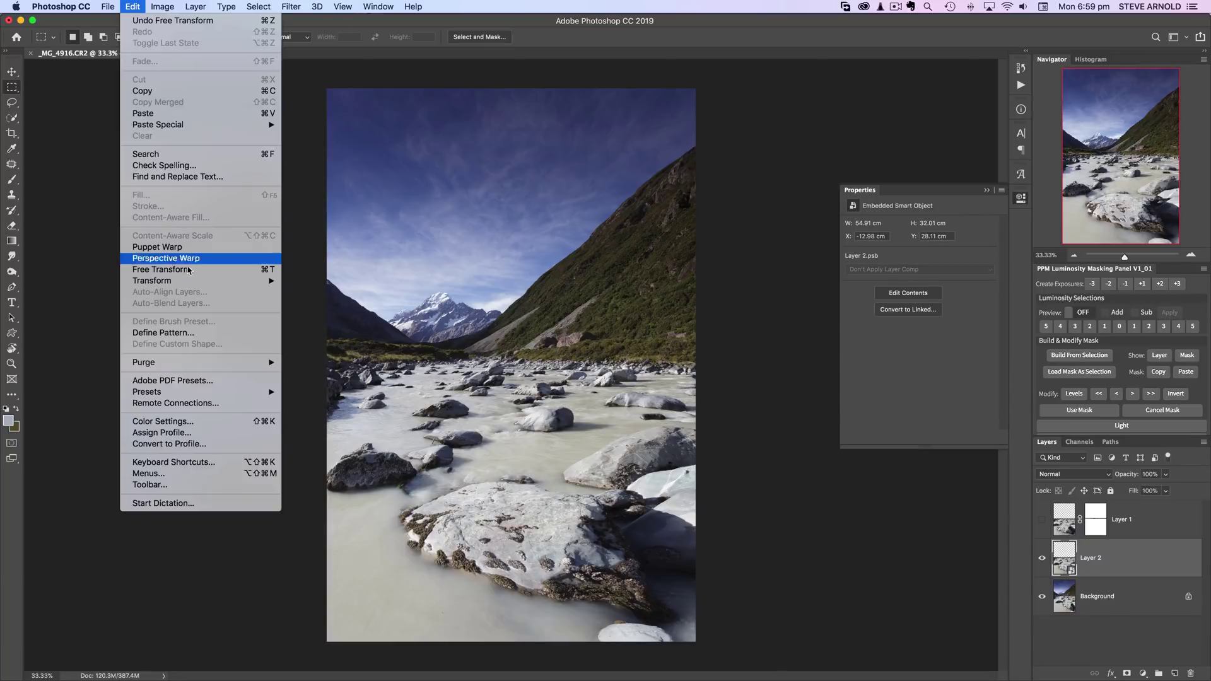
mouse_move(246, 286)
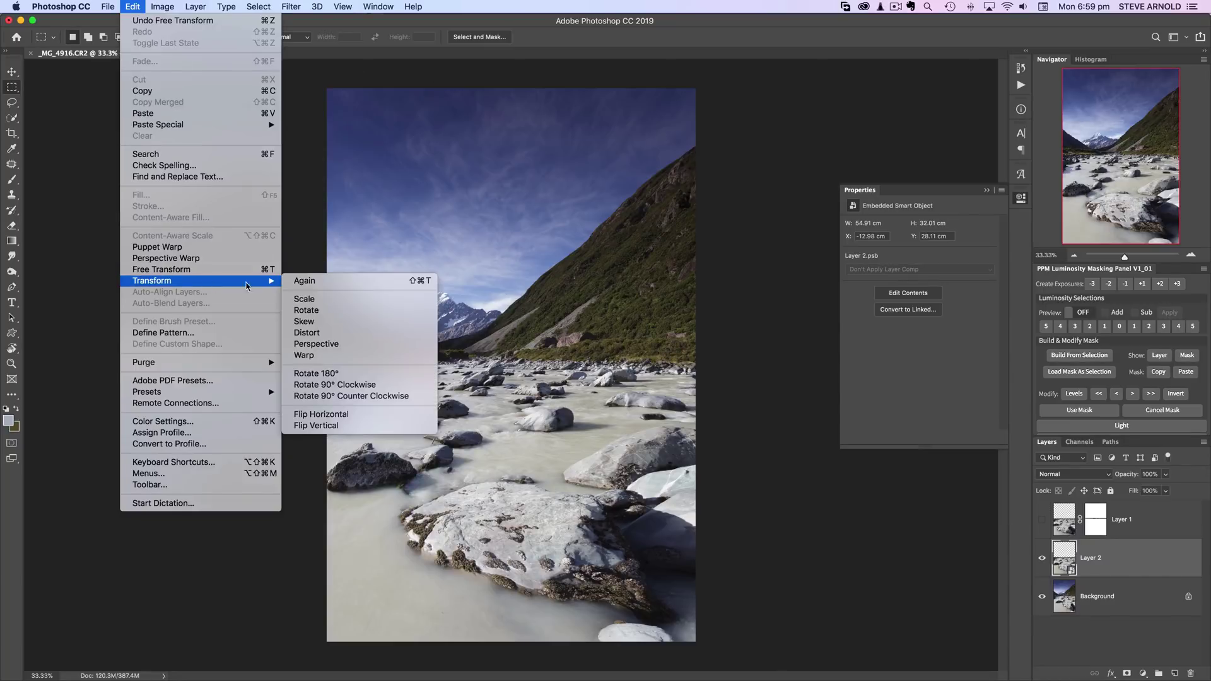
click(309, 356)
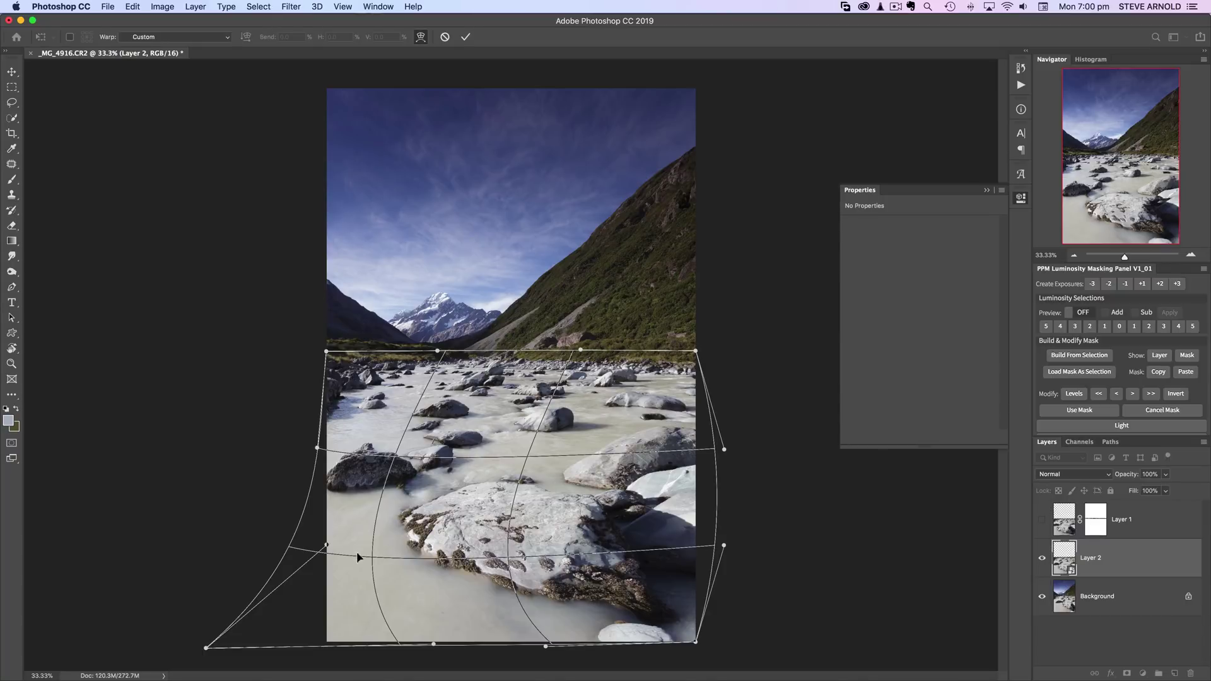
drag(327, 546, 324, 550)
drag(317, 448, 322, 449)
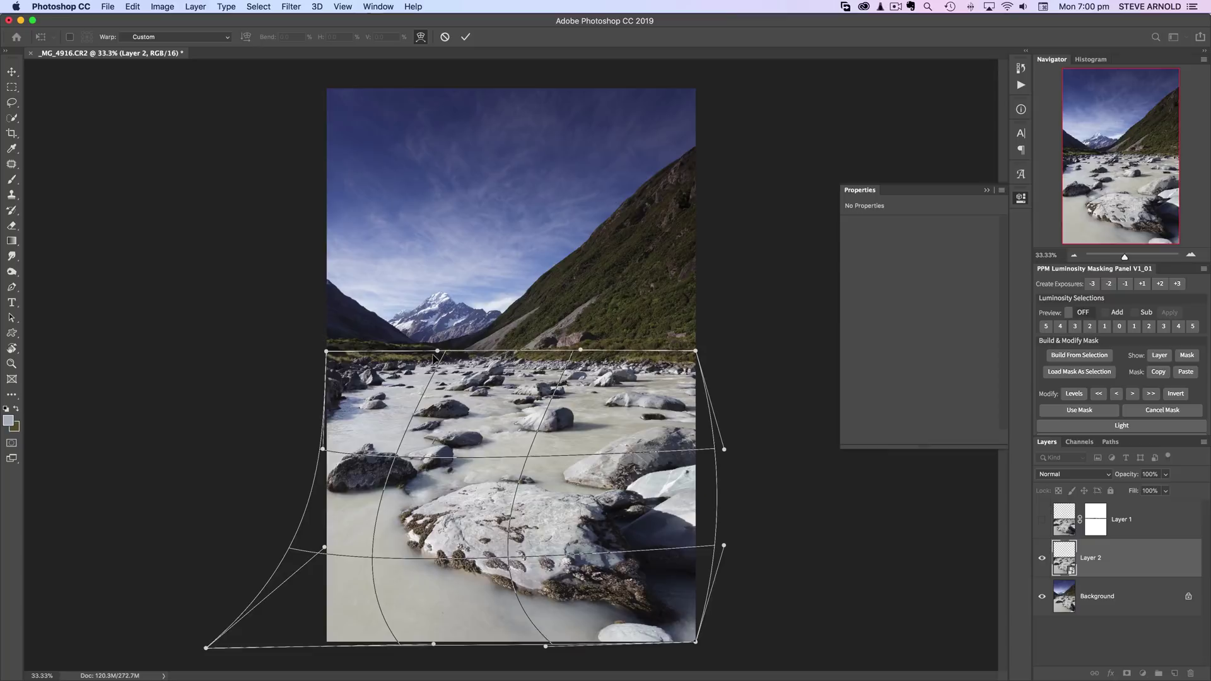
drag(438, 351, 430, 351)
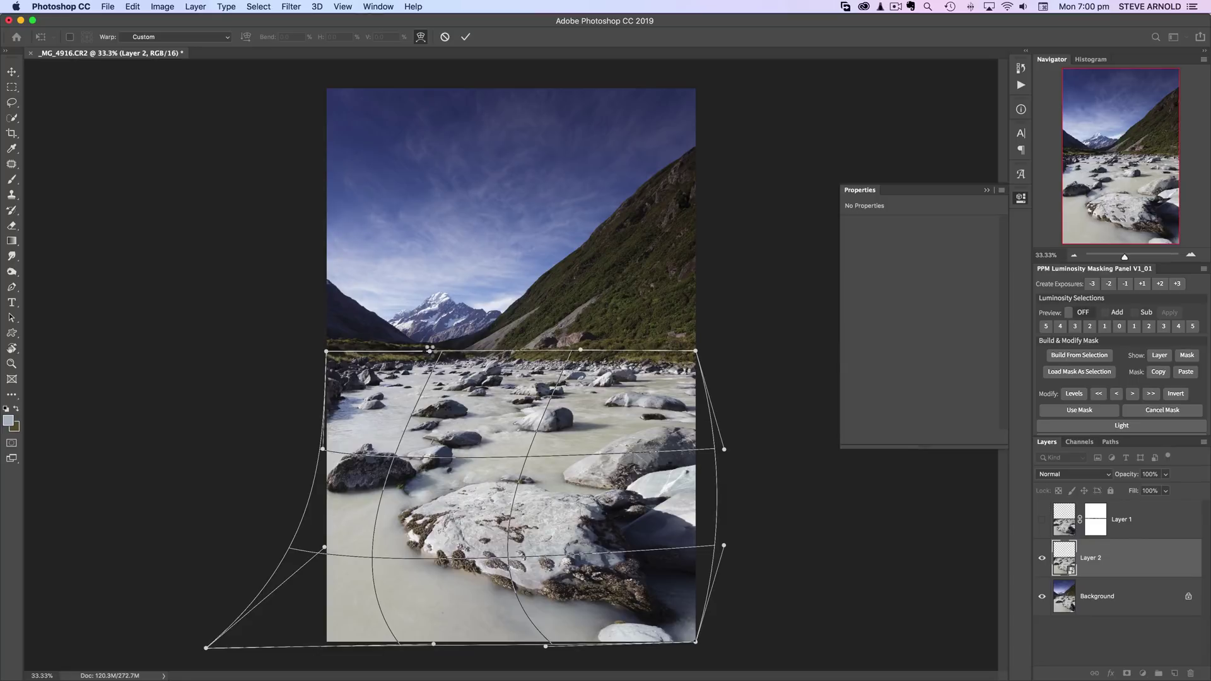
key(Return)
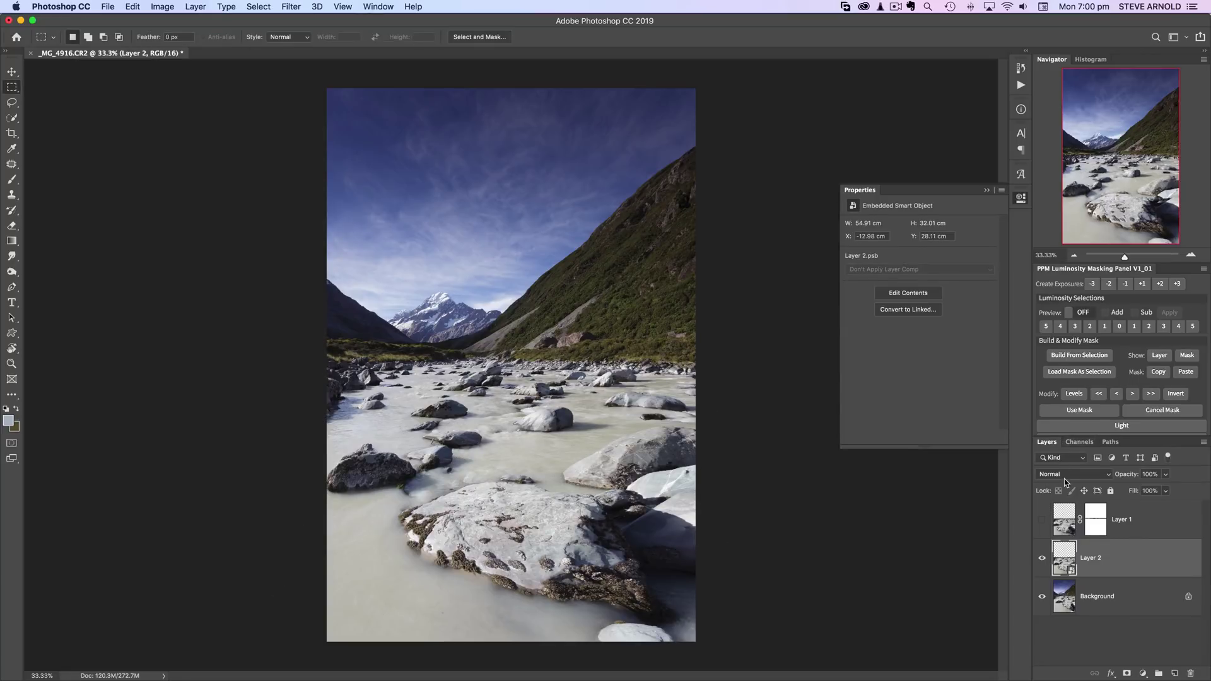
click(1041, 559)
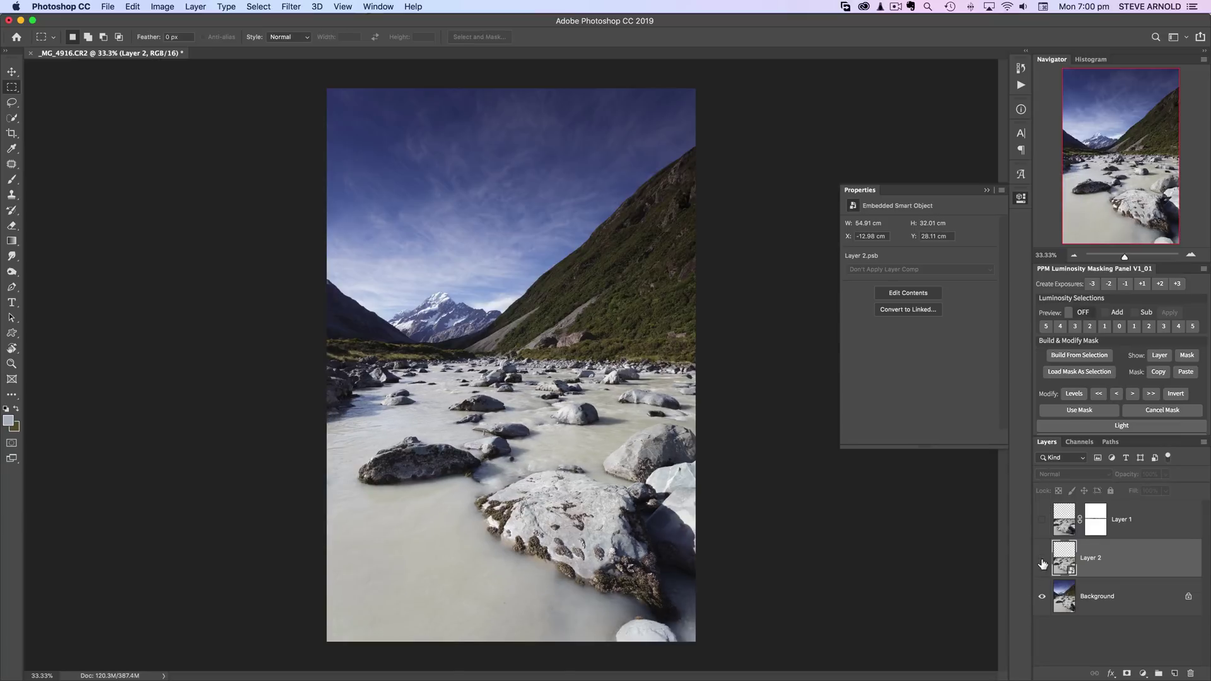
click(1041, 559)
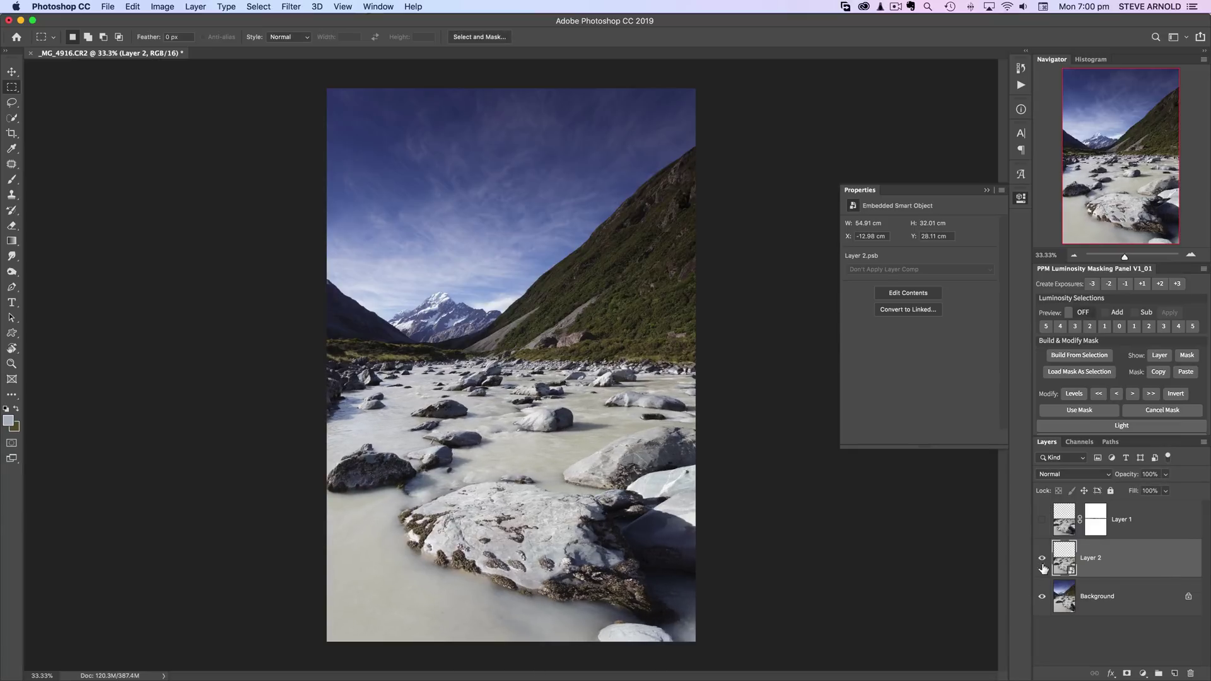
click(1040, 521)
click(1040, 521)
click(1040, 521)
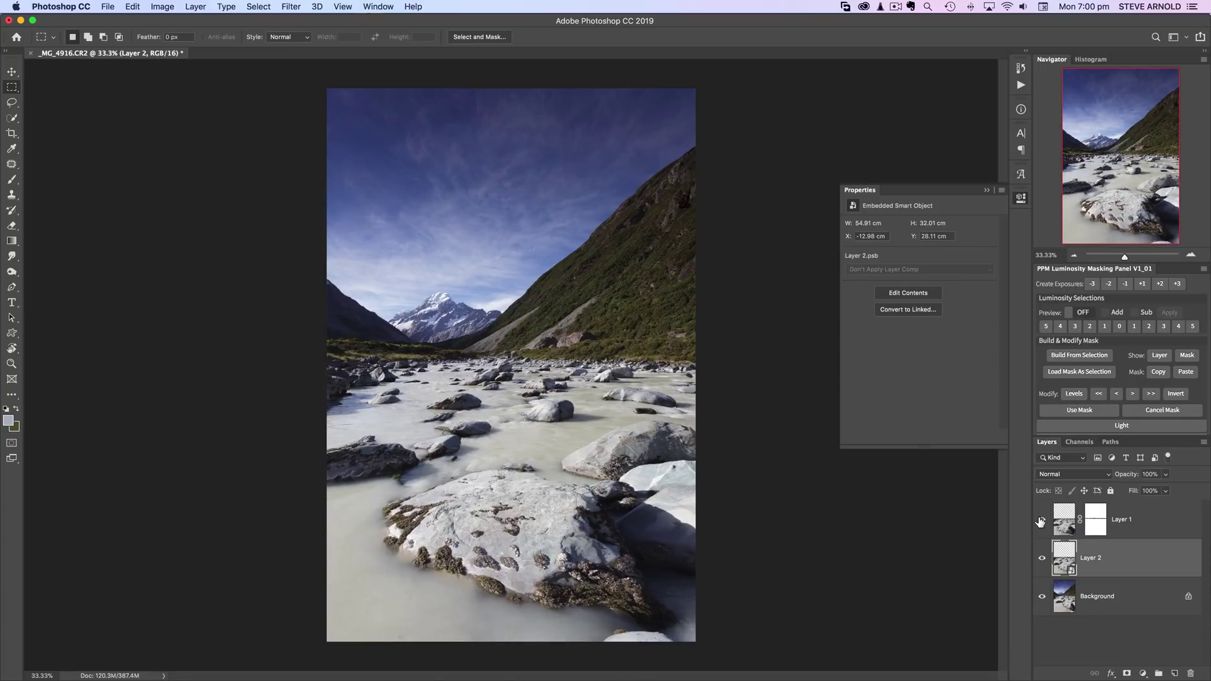
click(1040, 521)
click(1041, 521)
click(1041, 521)
click(1058, 522)
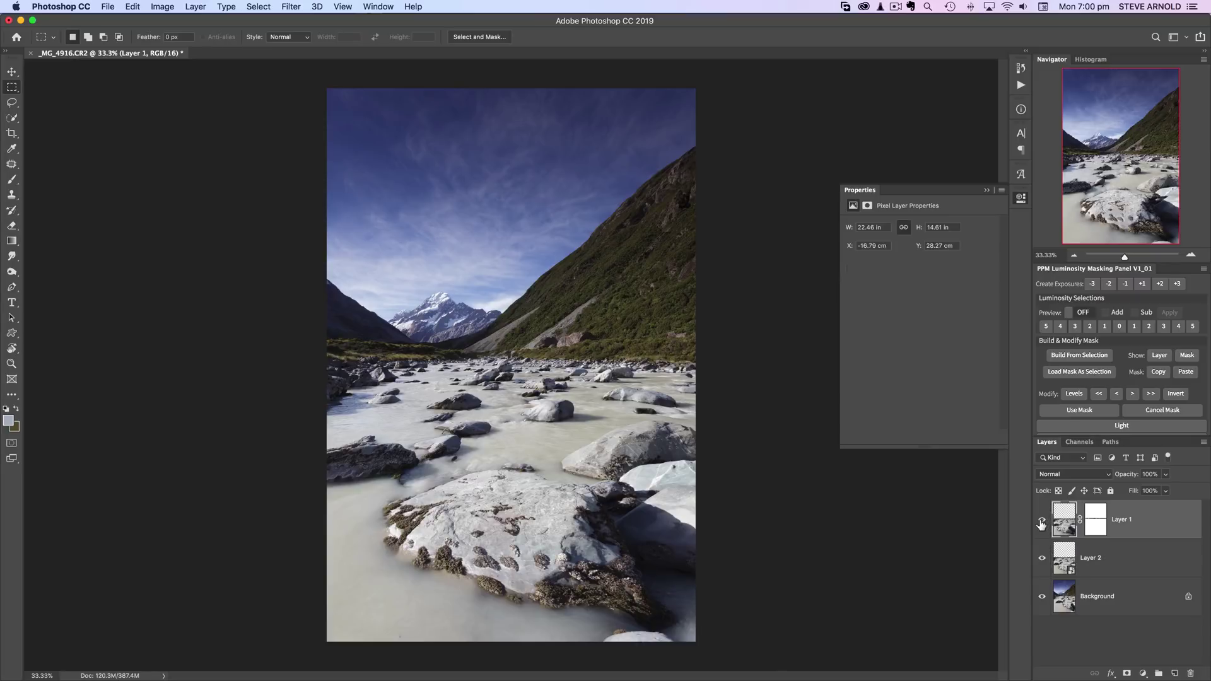
click(1041, 523)
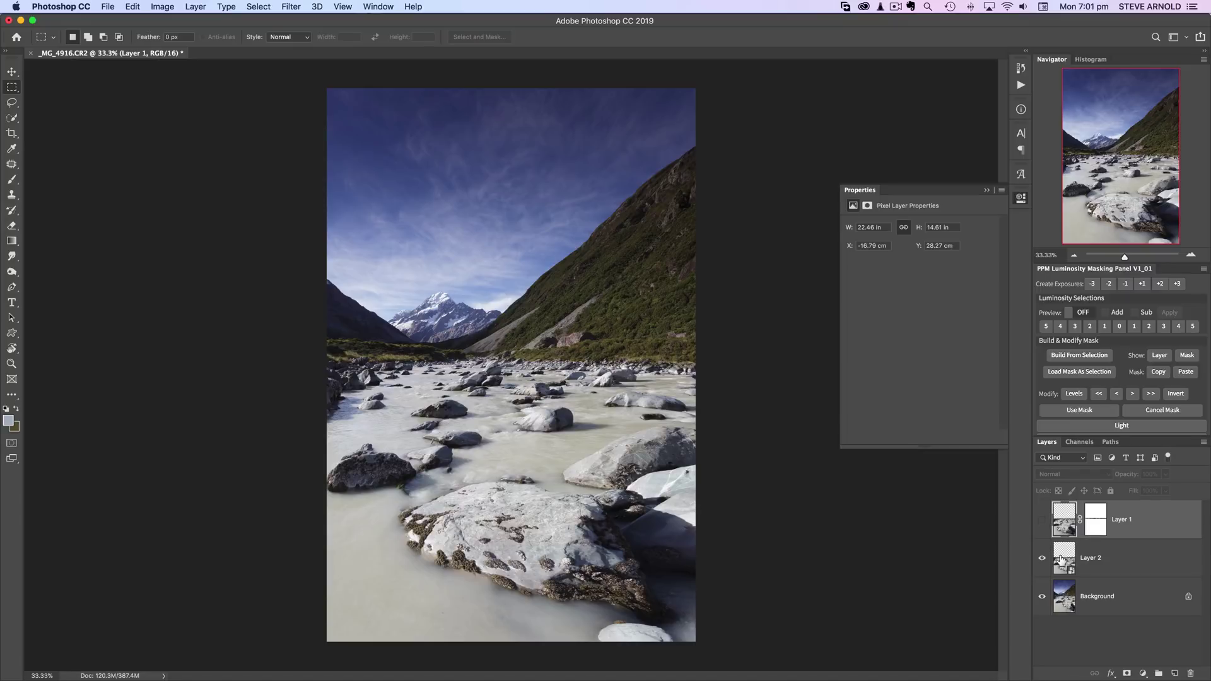
click(1061, 560)
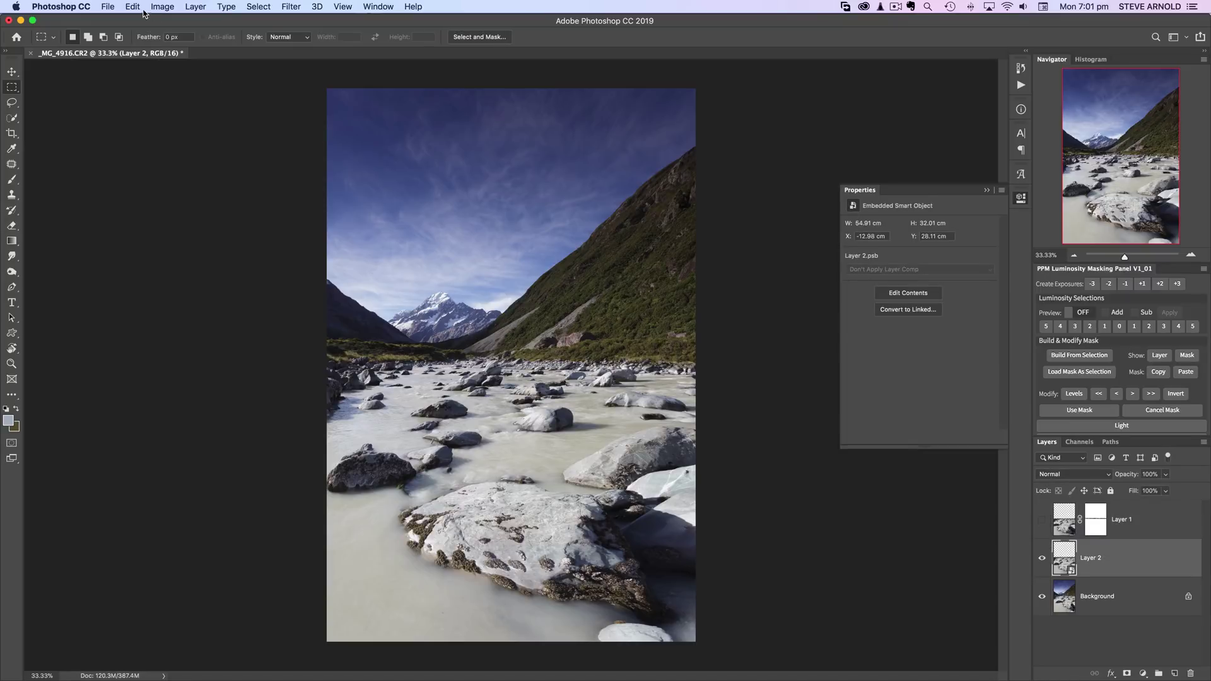
Warp Layer 2 again, dragging the big boulder and bottom edge downward, then return to 33.33% zoom.
click(135, 7)
mouse_move(191, 282)
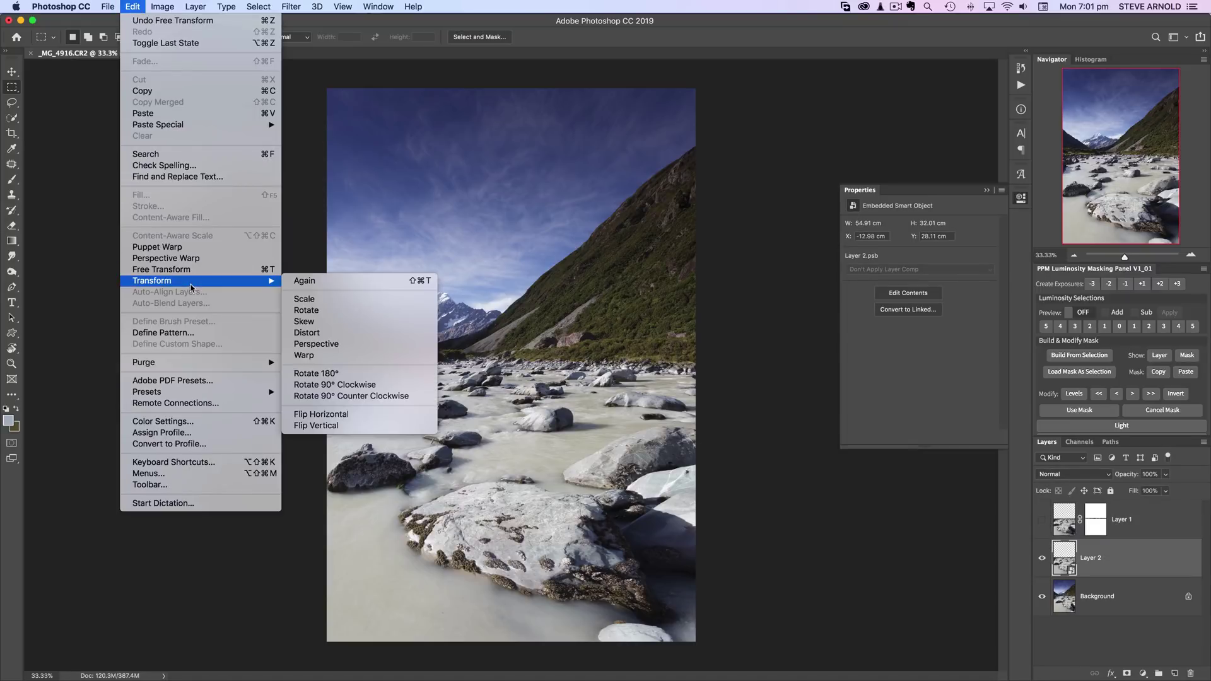
click(305, 356)
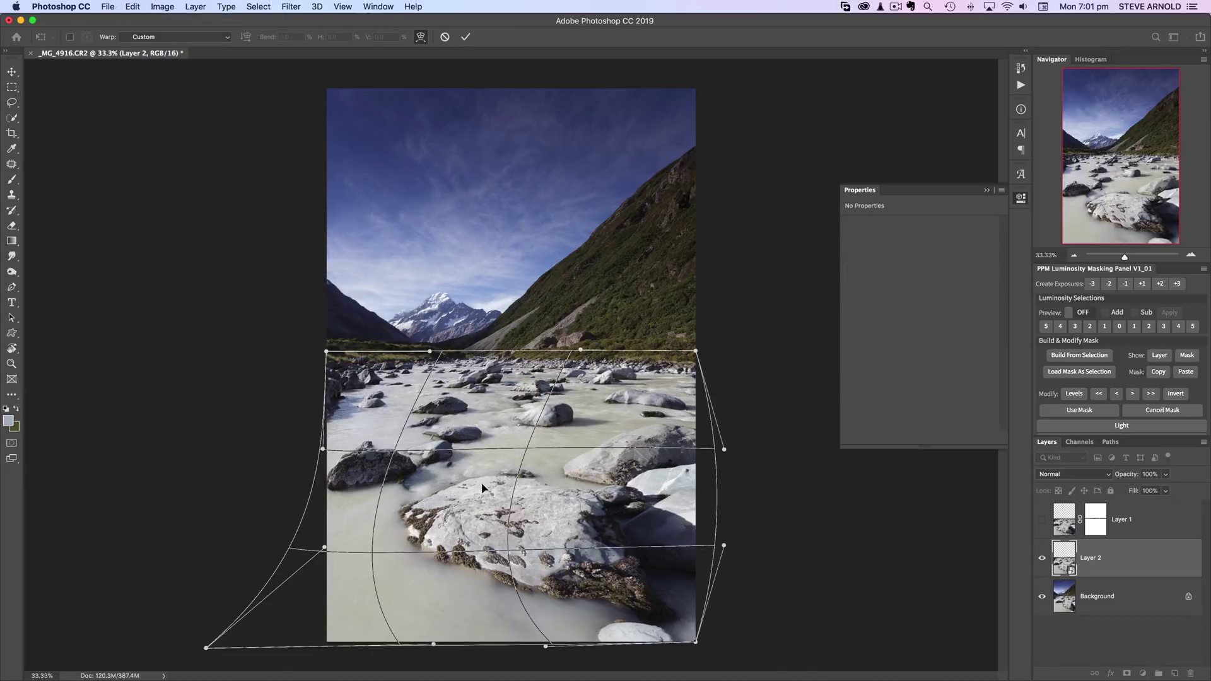
drag(482, 485, 469, 510)
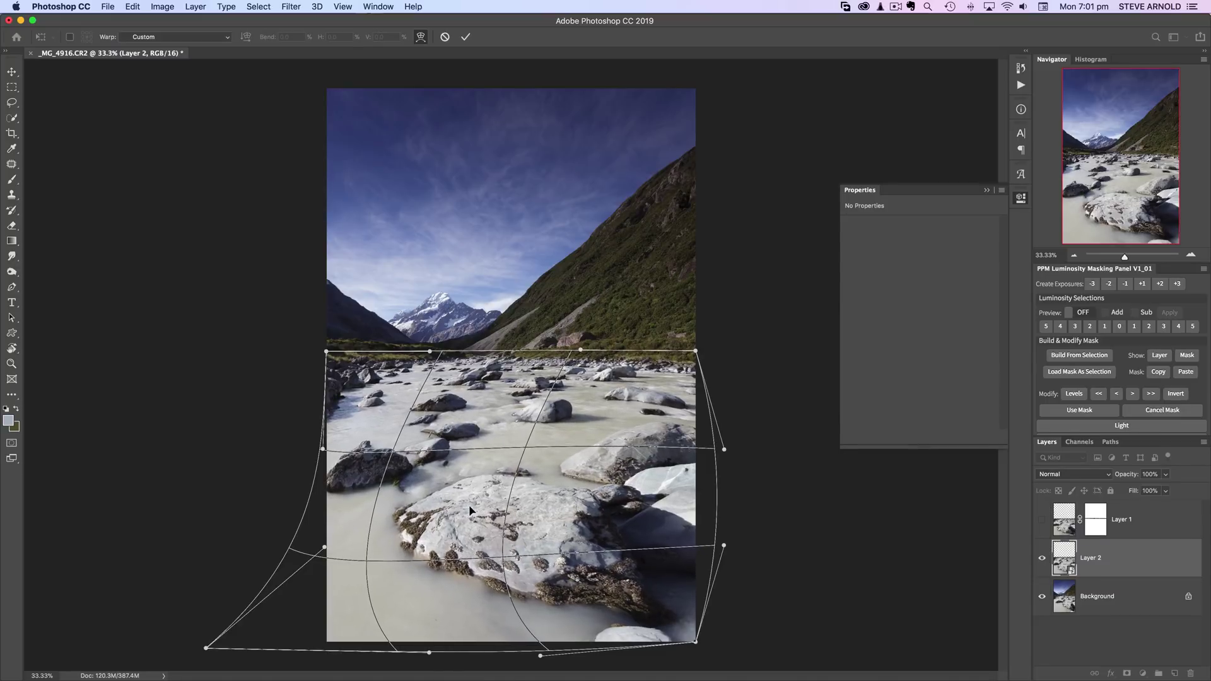
drag(540, 655, 542, 674)
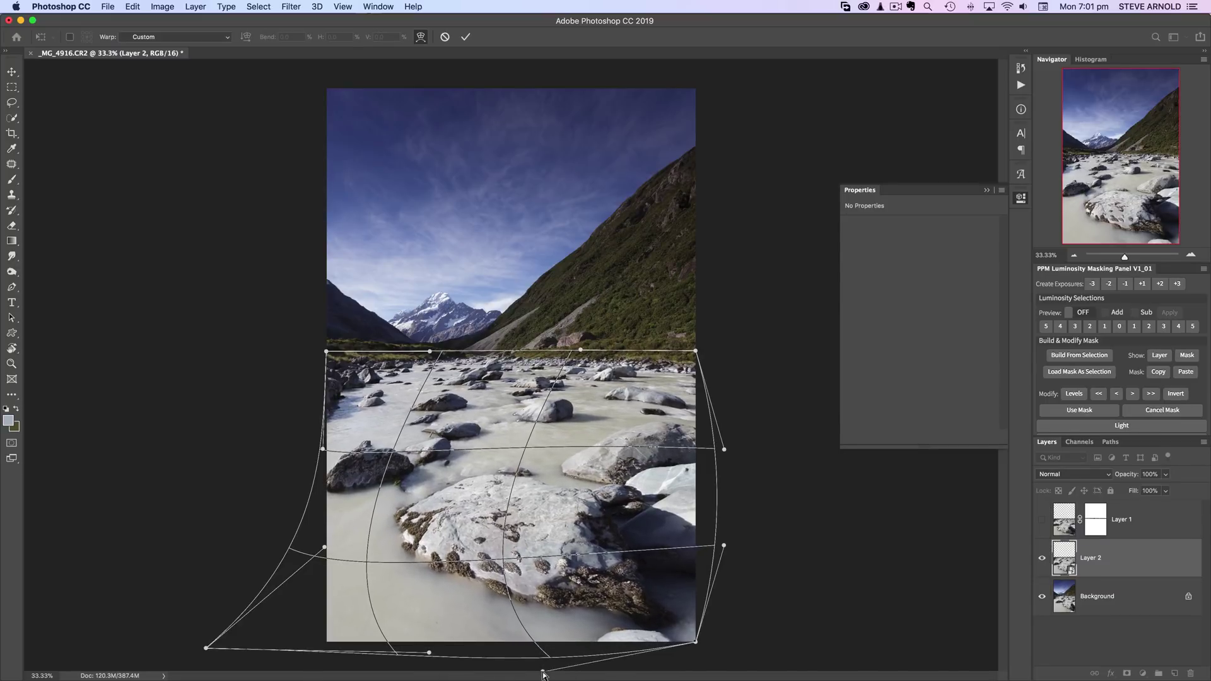
key(super+minus)
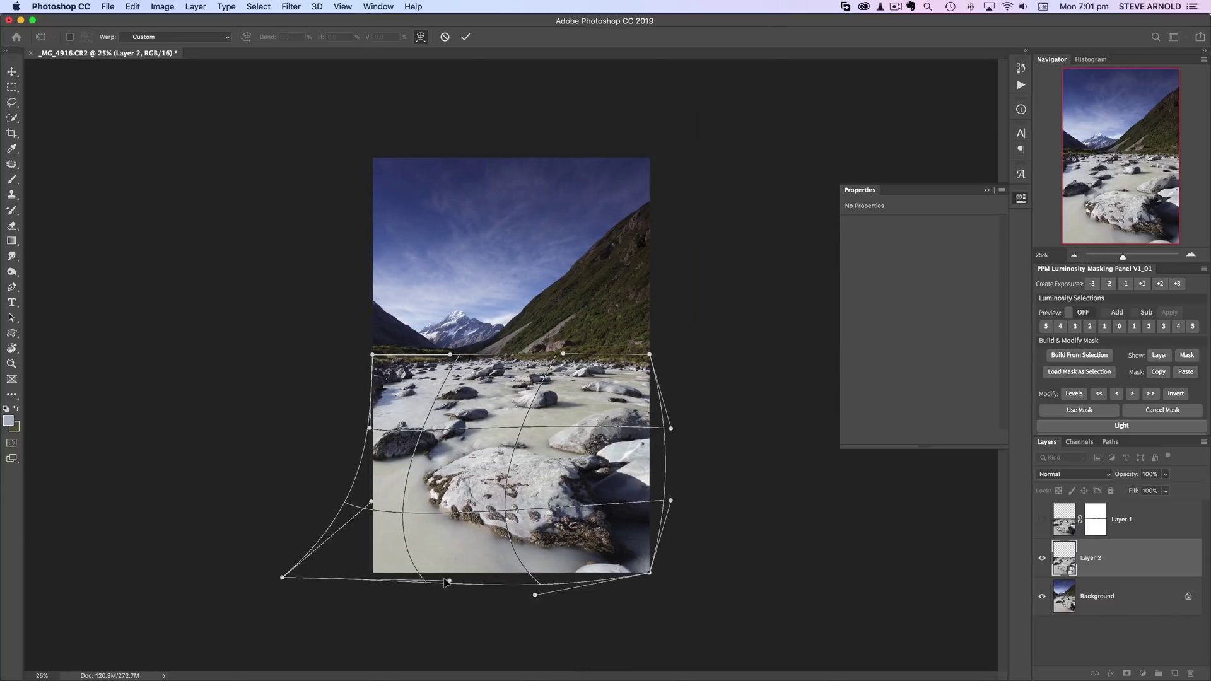
drag(447, 581, 440, 612)
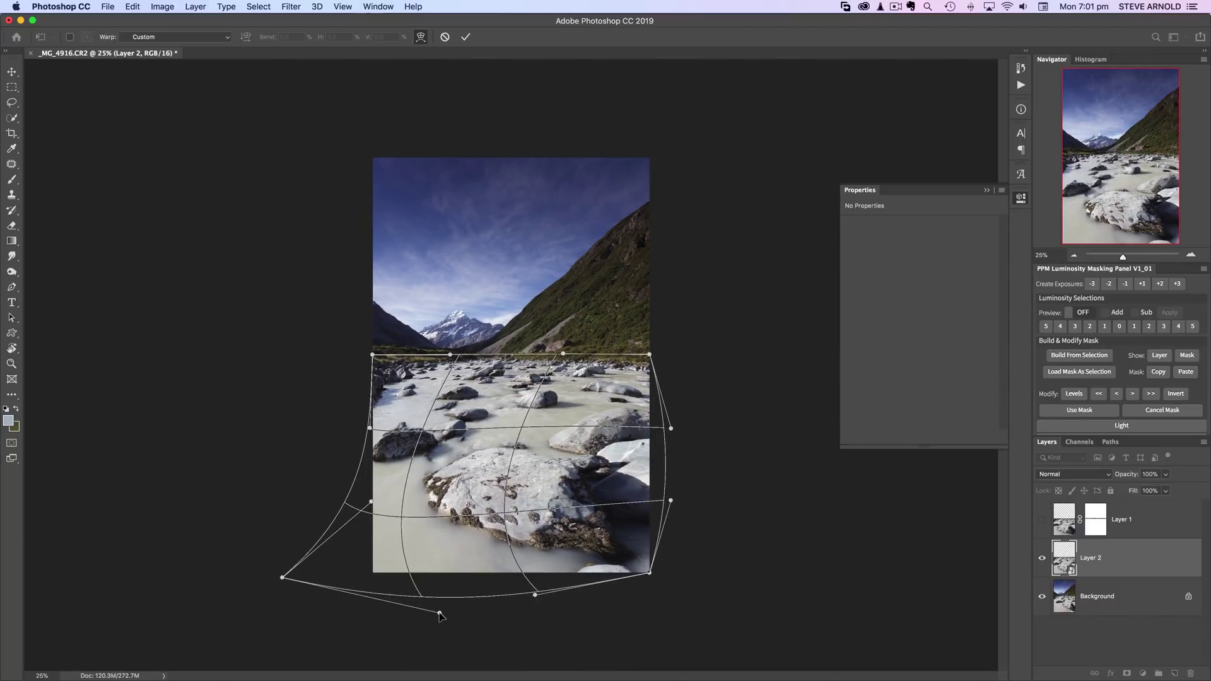
click(1191, 254)
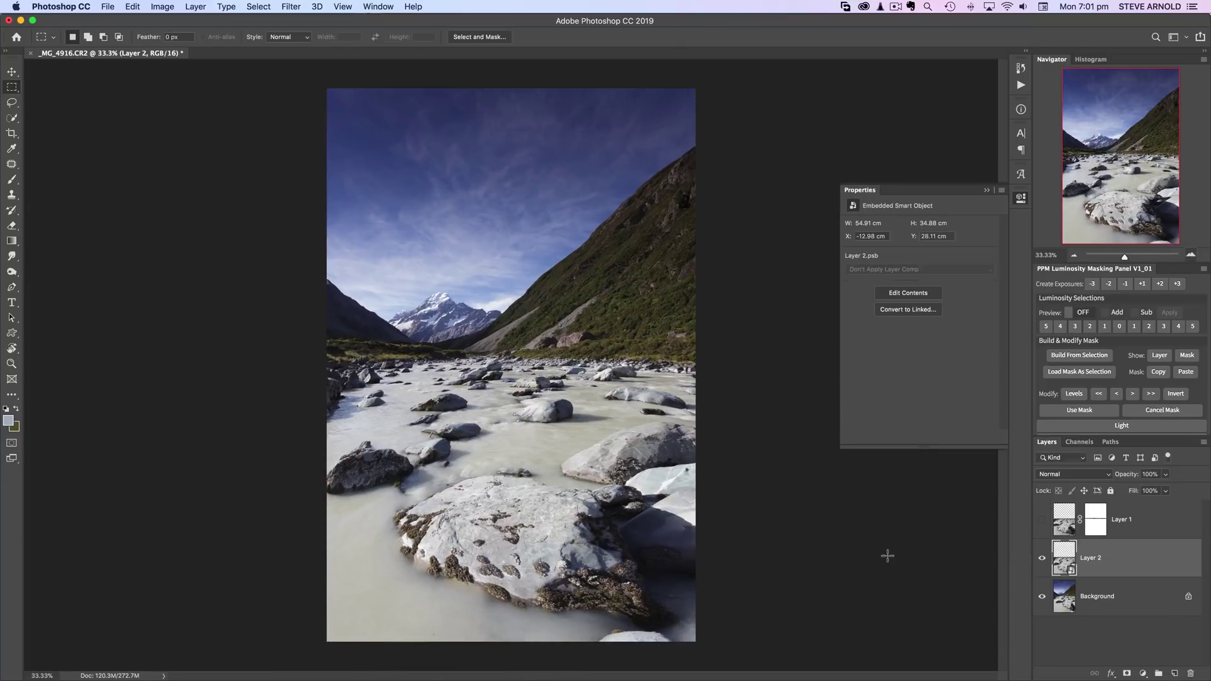
Add a white mask to Layer 2, zoom to 50%, pick the Brush, and toggle Layer 2 to compare.
click(1127, 673)
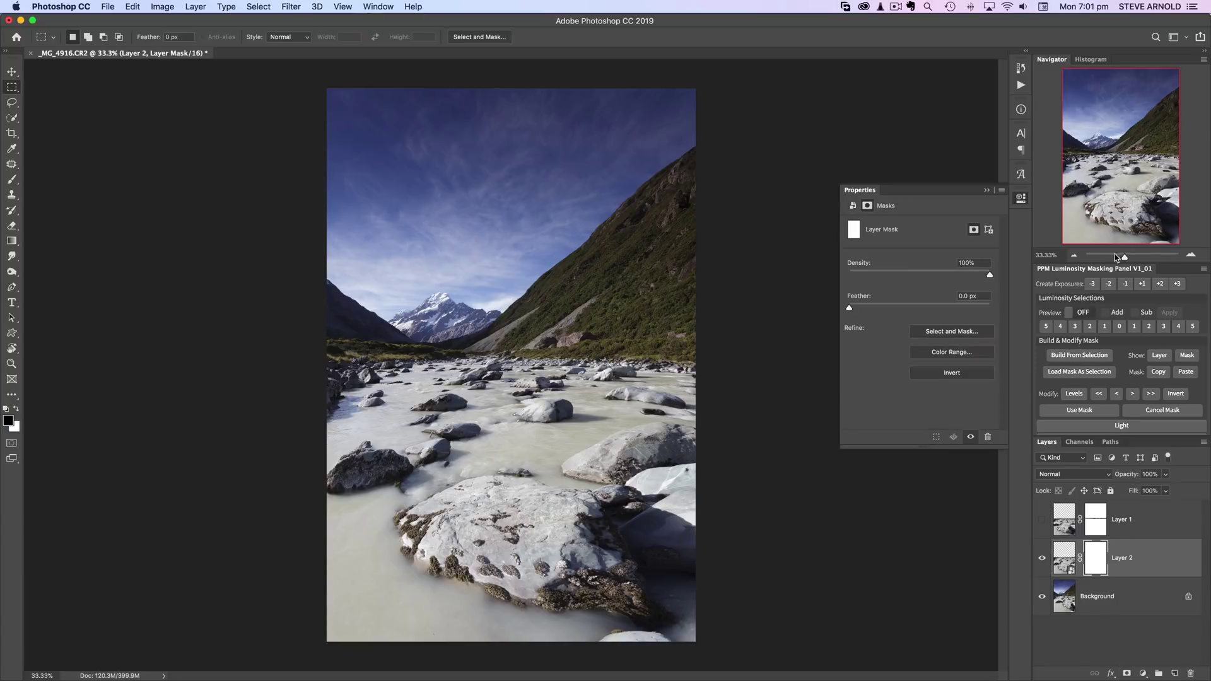
click(1190, 256)
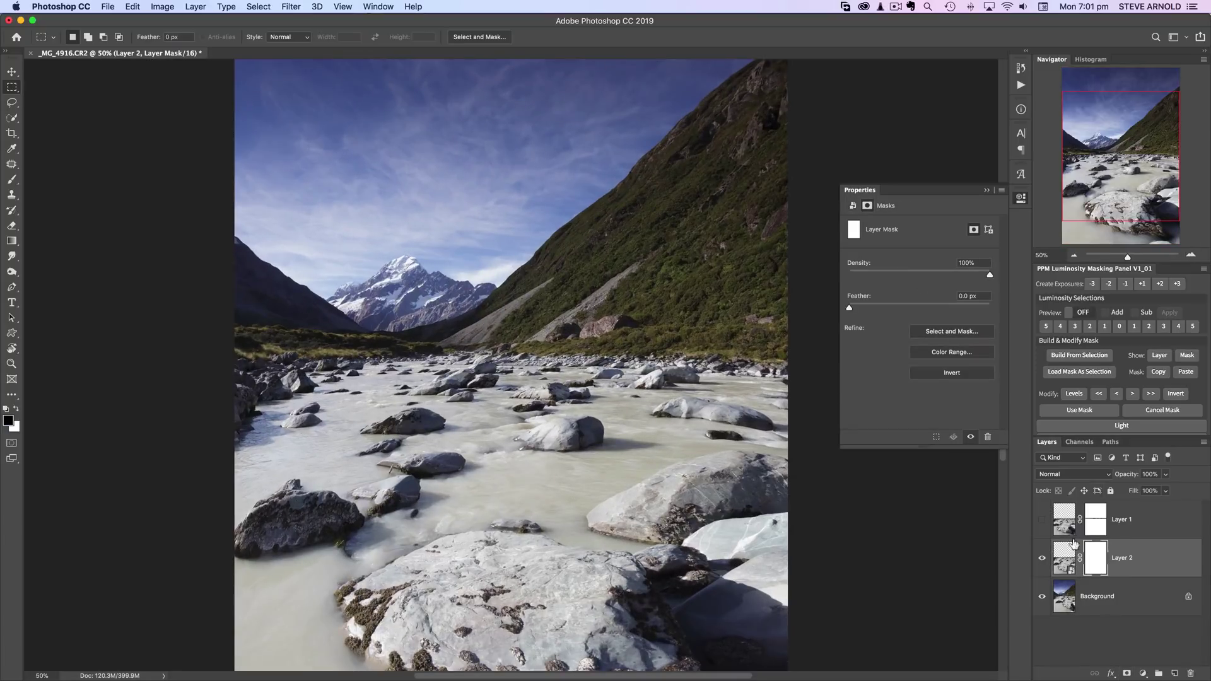
click(1042, 558)
click(1041, 558)
click(12, 180)
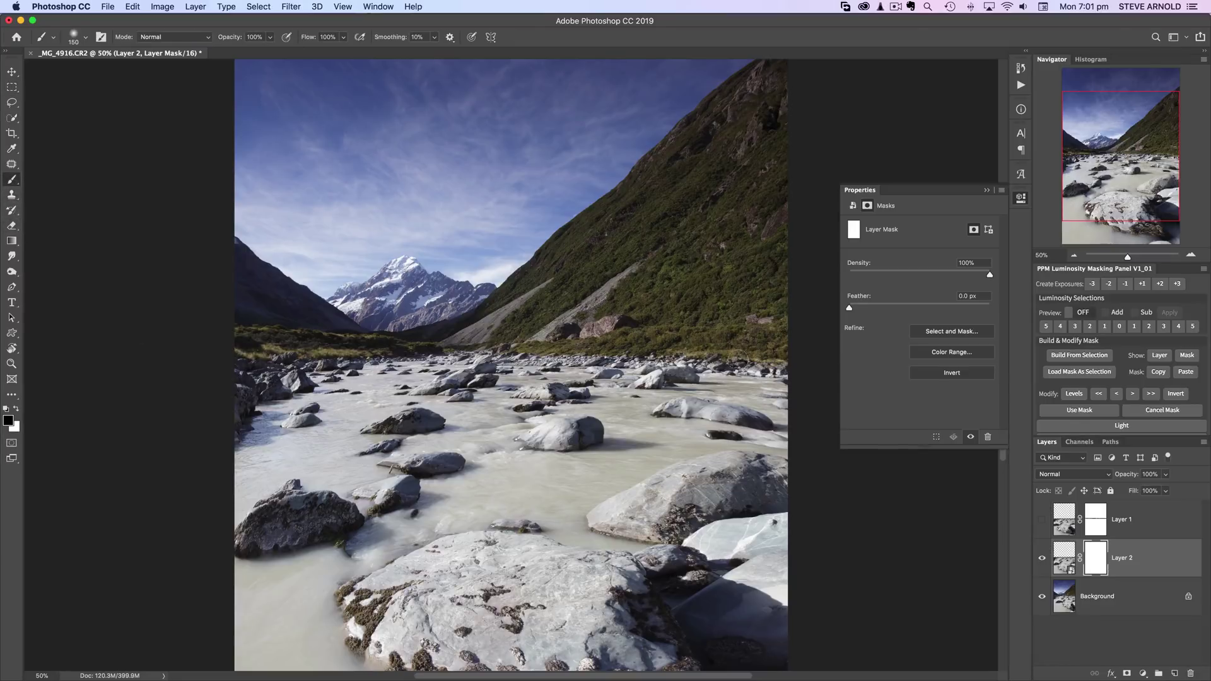
click(1041, 558)
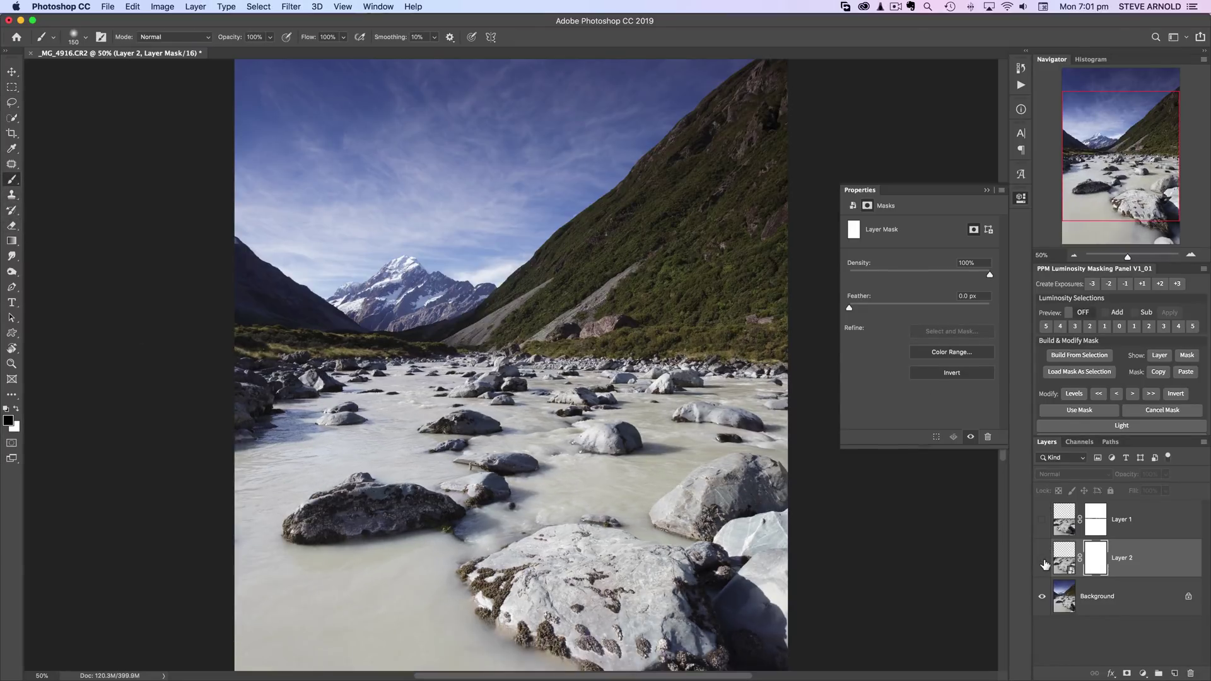
click(1041, 557)
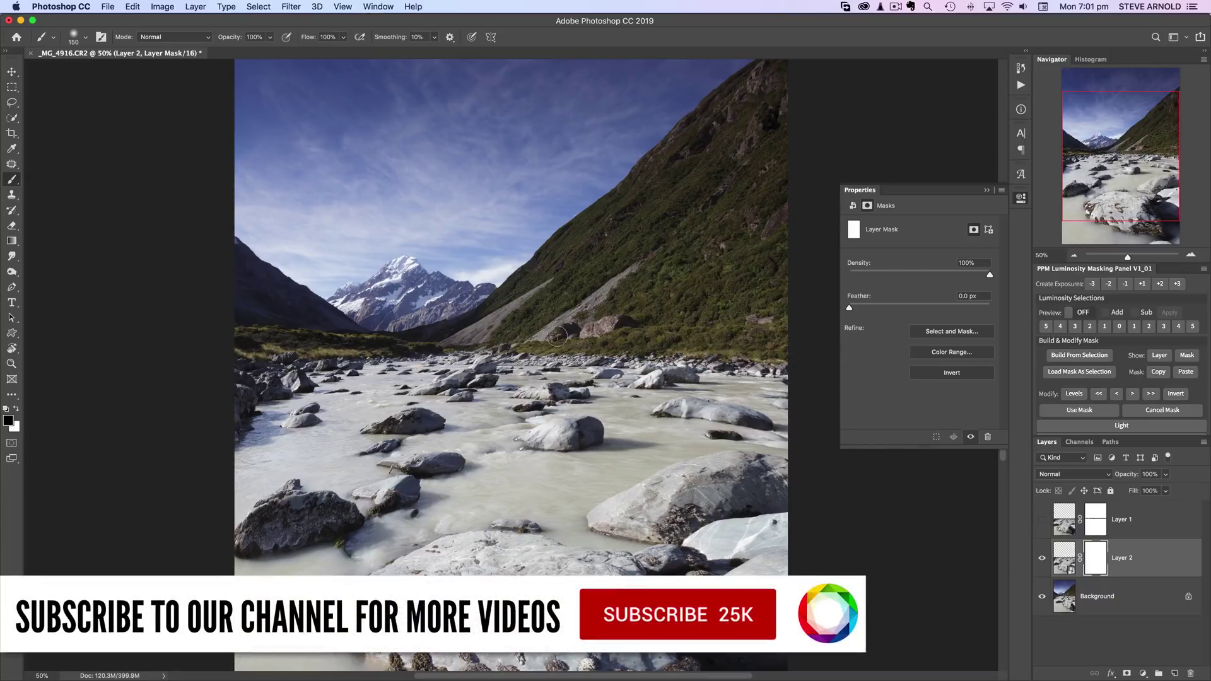
Paint black along the left of Layer 2's mask, zoom to 33.33%, and compare with the original.
drag(543, 337, 513, 336)
click(1074, 255)
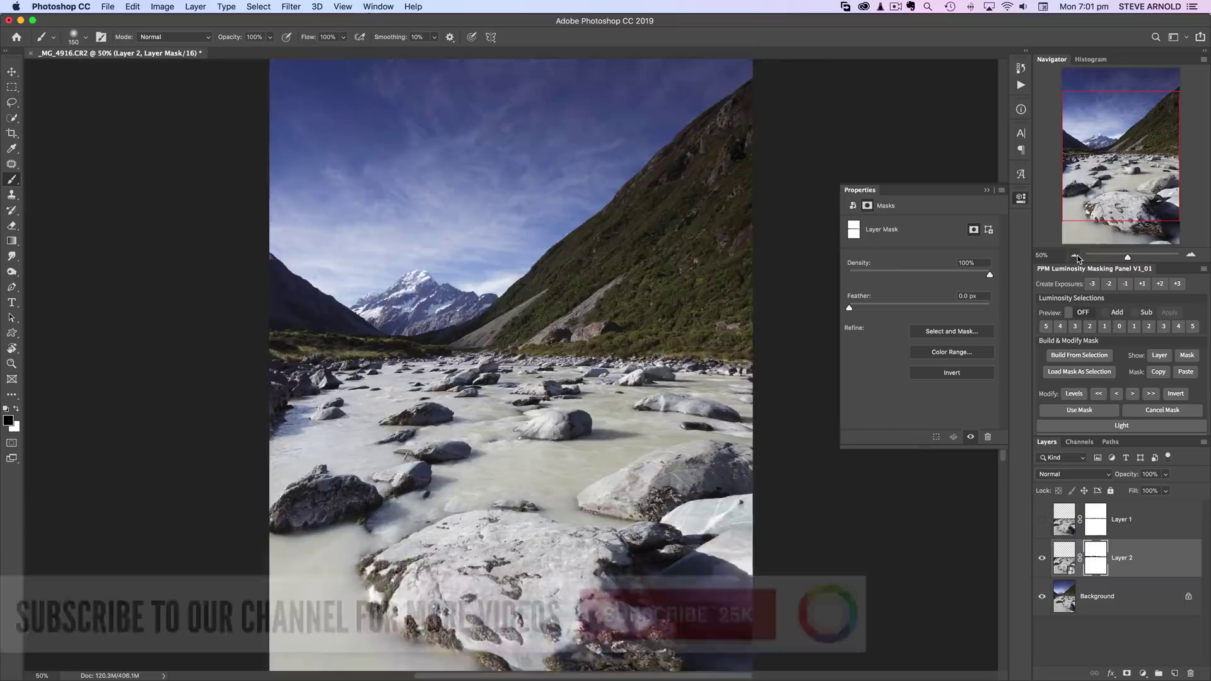
click(1043, 558)
click(1044, 559)
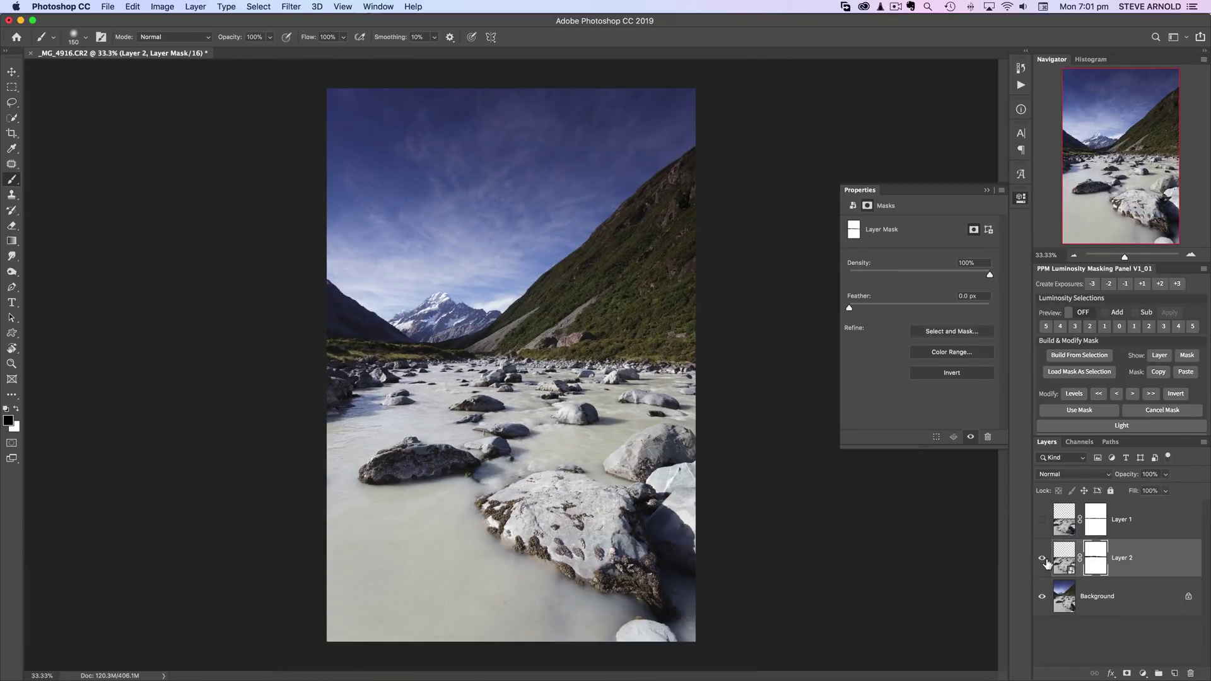